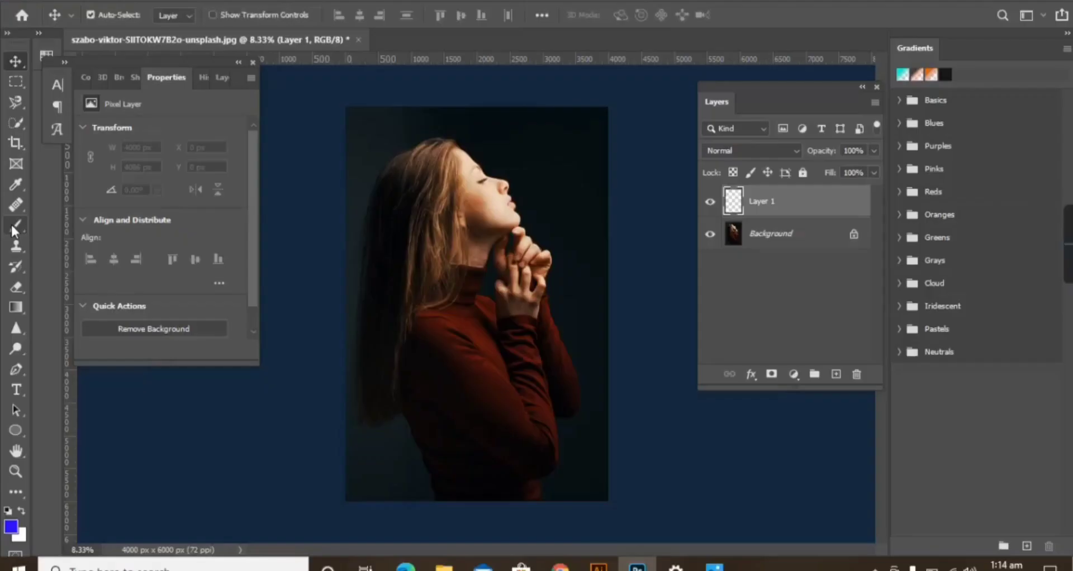
# Pick the Brush tool on the original portrait, which has an empty Layer 1 above Background
pyautogui.click(12, 226)
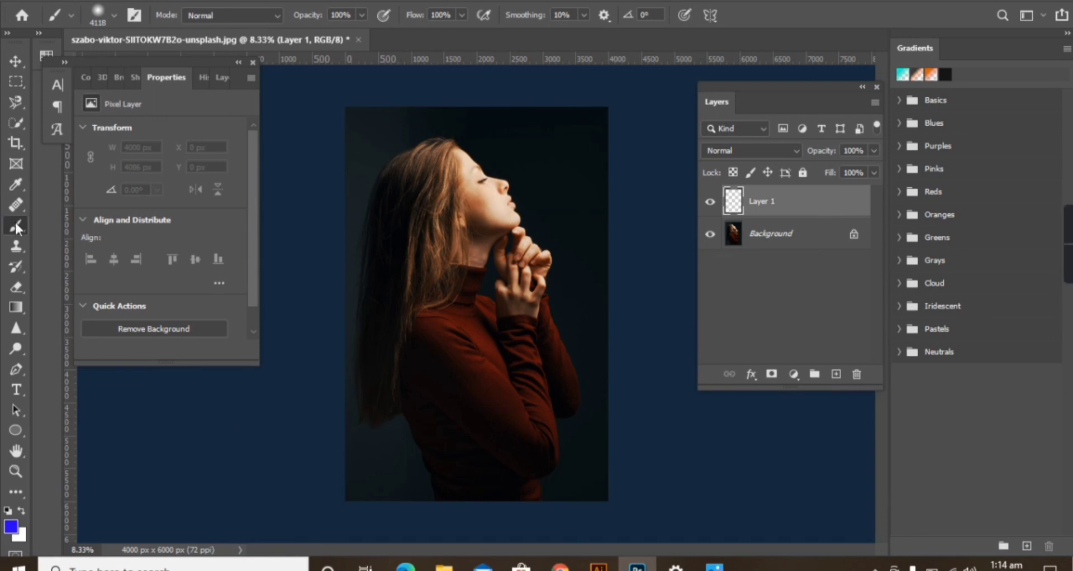
# Set the foreground colour to blue #2a09f5 and paint a soft glow down the left side
pyautogui.click(12, 527)
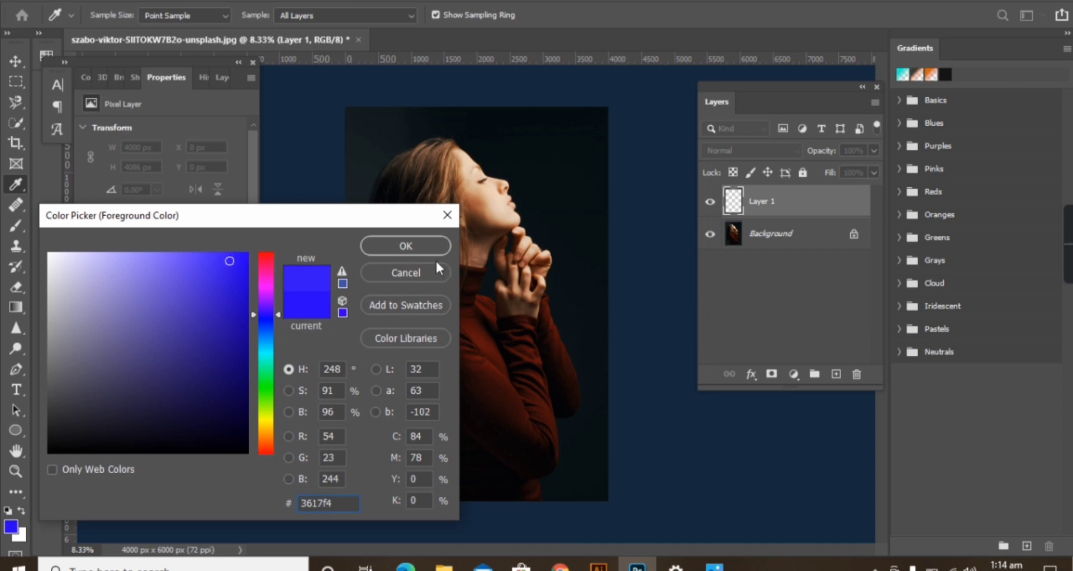
pyautogui.click(242, 260)
pyautogui.click(406, 246)
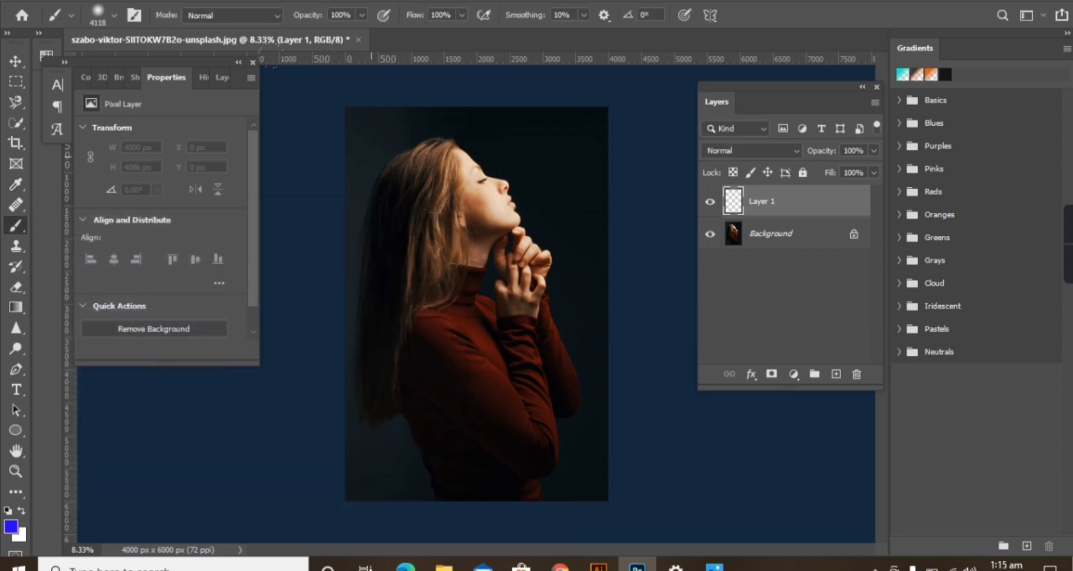
pyautogui.moveTo(366, 128); pyautogui.dragTo(349, 464)
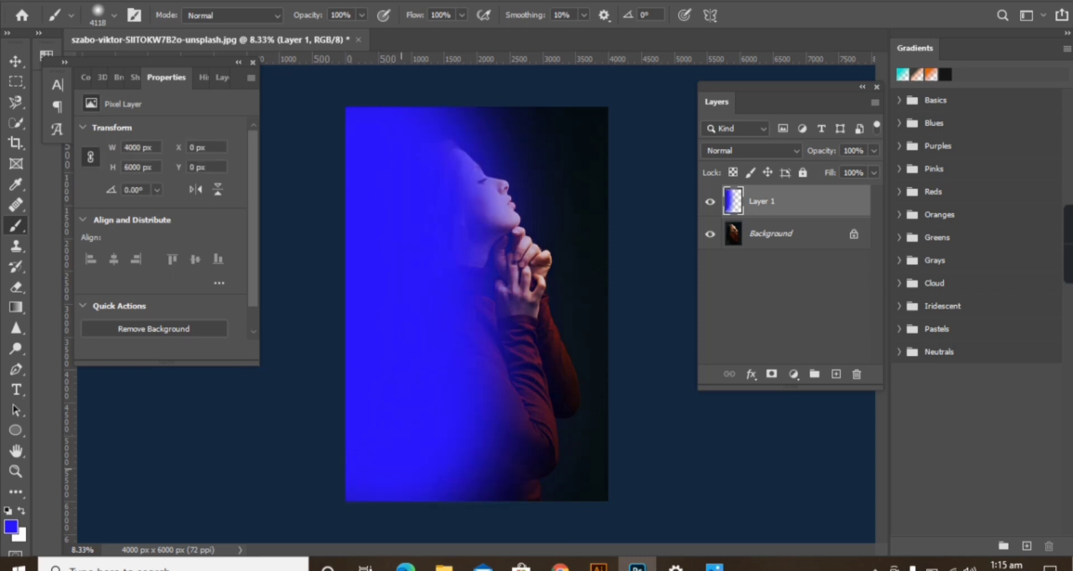
# Switch the foreground to red and paint over the right half, face and hair
pyautogui.click(16, 266)
pyautogui.click(7, 527)
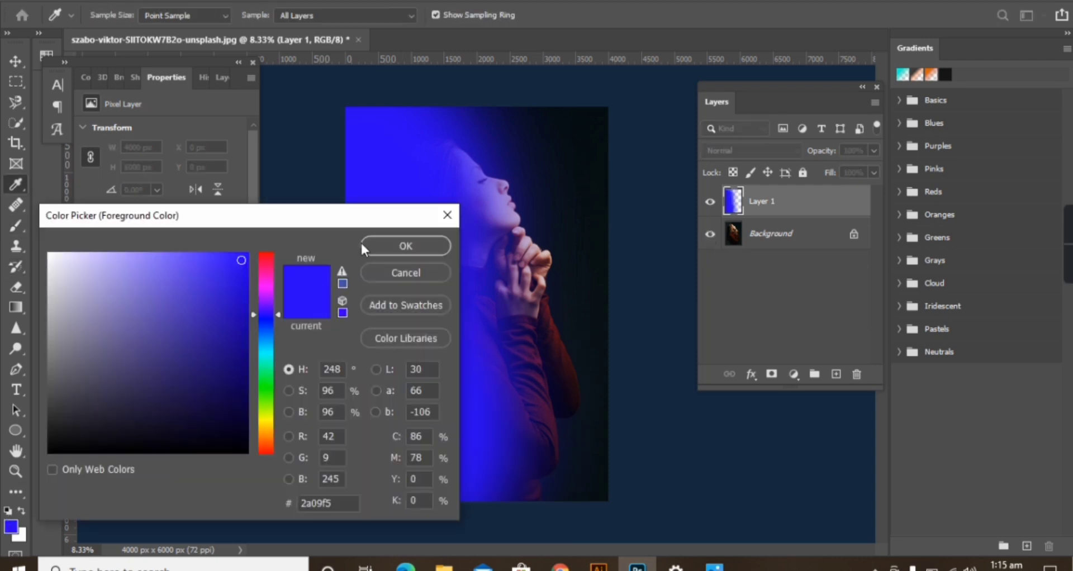
pyautogui.click(266, 255)
pyautogui.click(406, 246)
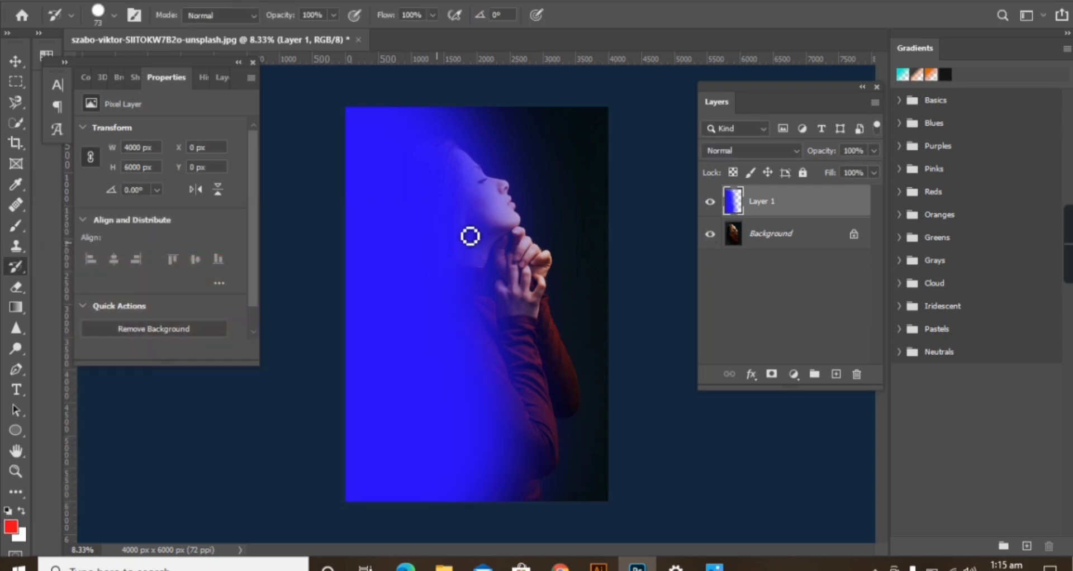
pyautogui.press('b')
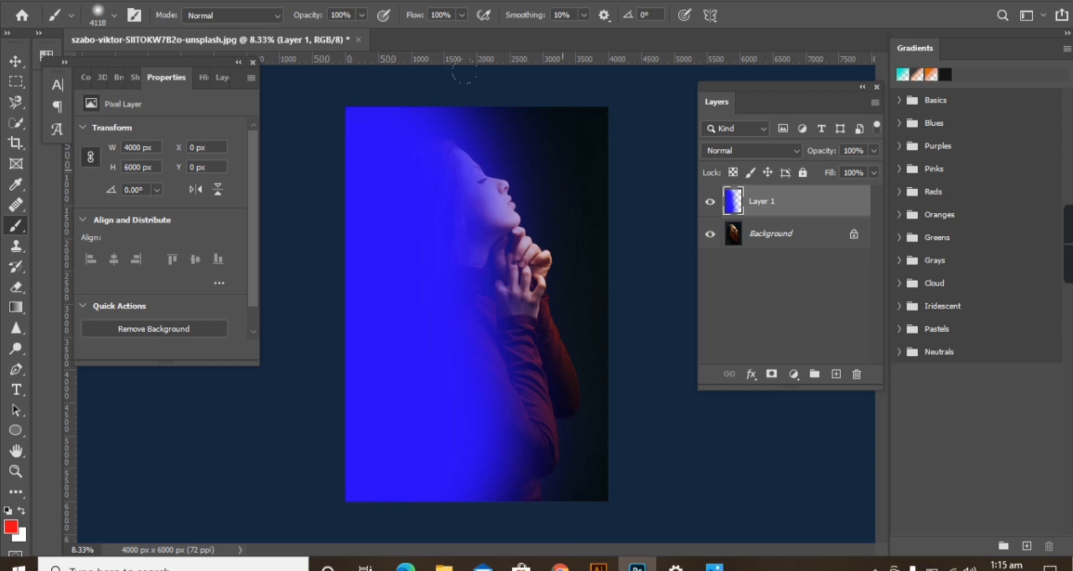
pyautogui.moveTo(485, 81); pyautogui.dragTo(480, 358)
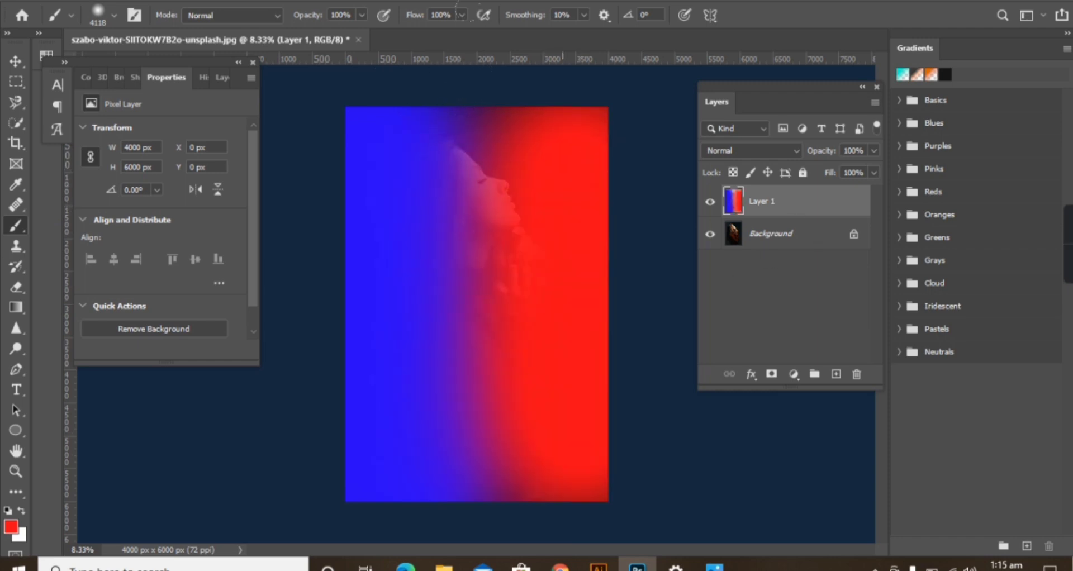
pyautogui.moveTo(475, 109); pyautogui.dragTo(480, 427)
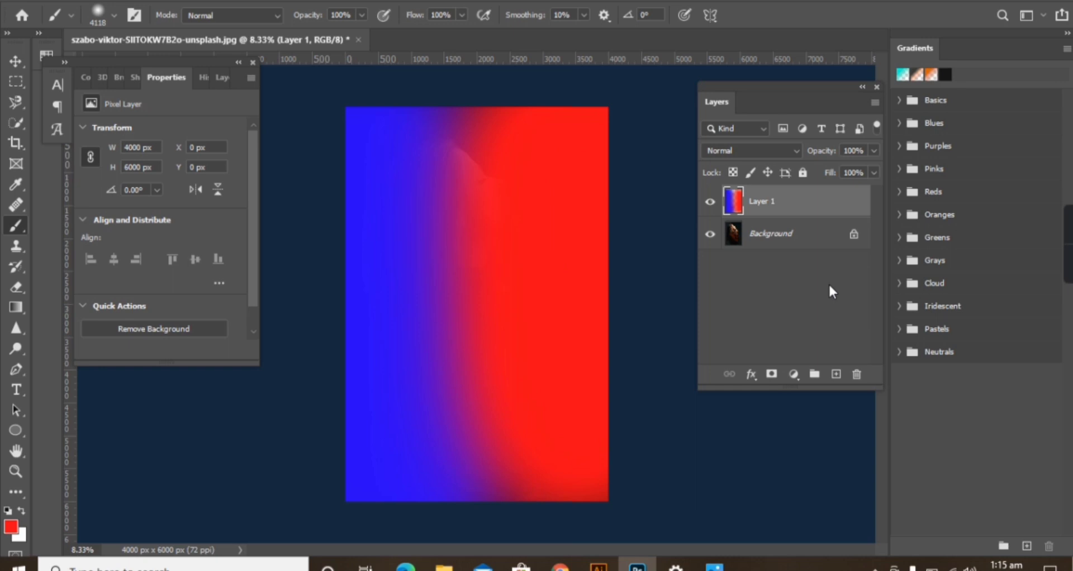
# Set Layer 1's blend mode to Overlay
pyautogui.click(795, 150)
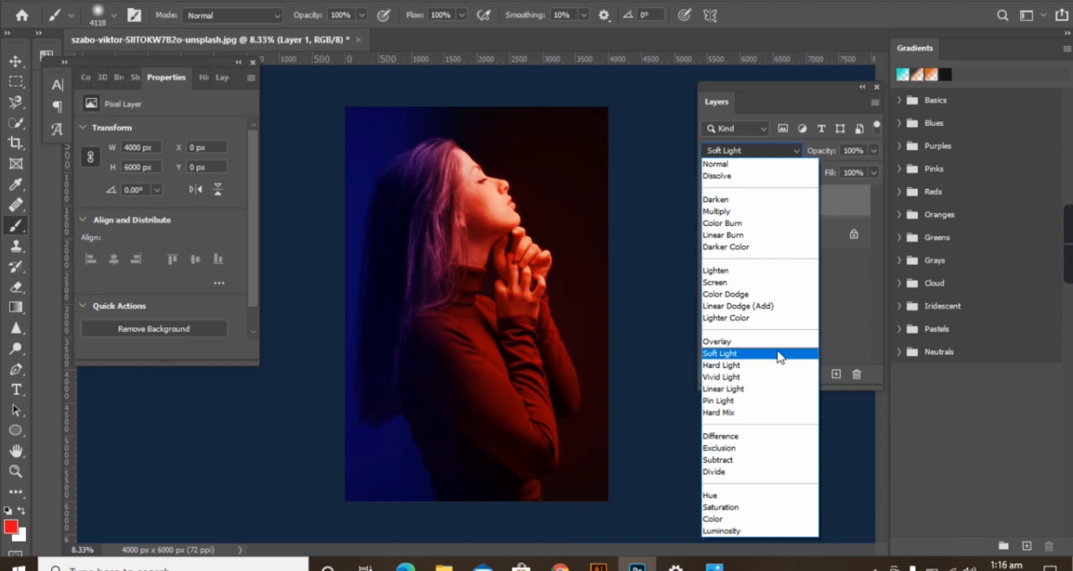
pyautogui.click(776, 342)
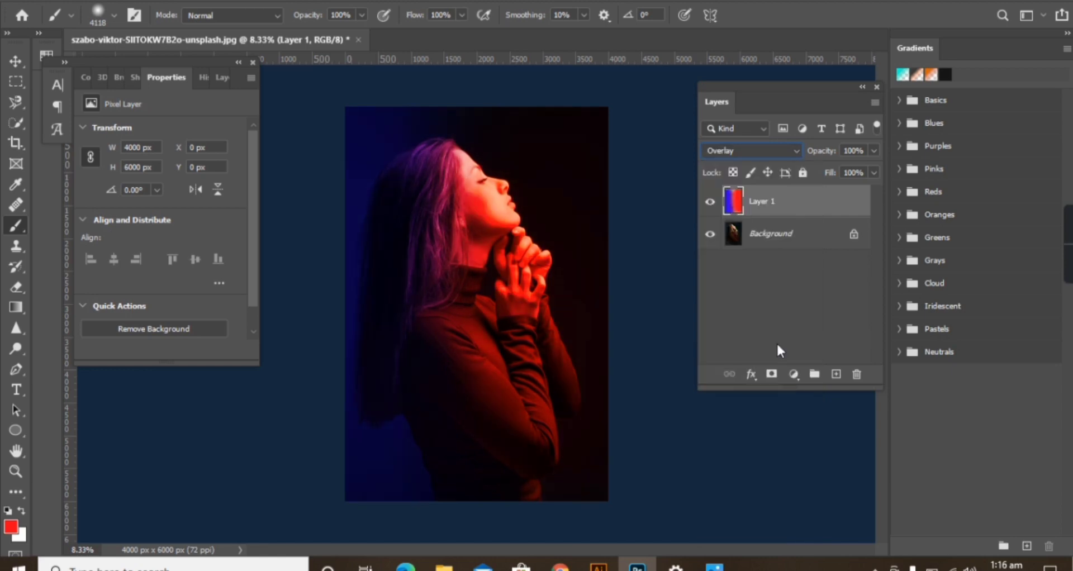
pyautogui.click(792, 374)
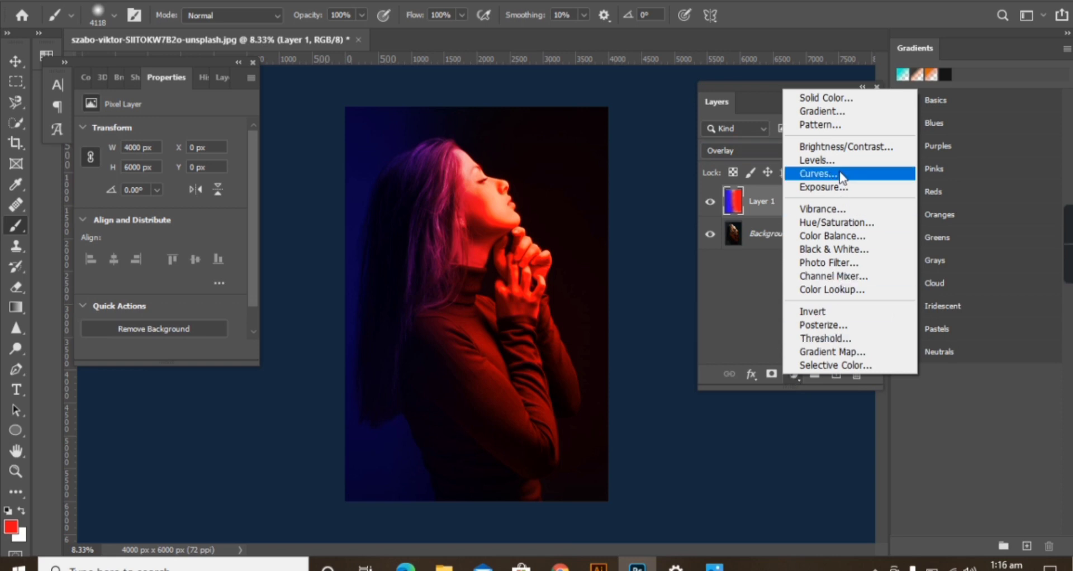
# Add a Vibrance adjustment at +80 vibrance, then a new empty layer
pyautogui.click(822, 209)
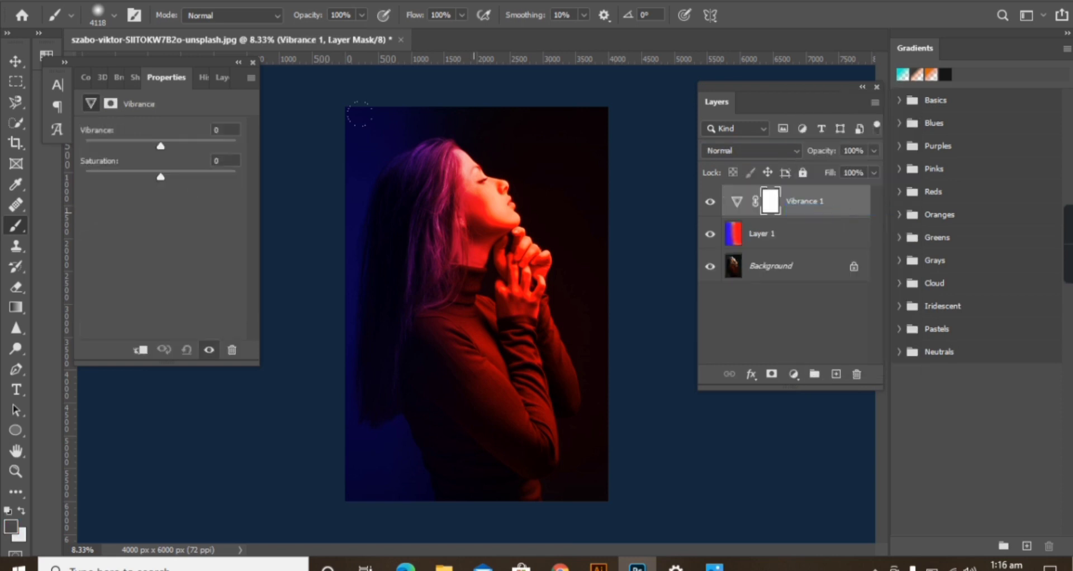
pyautogui.moveTo(178, 147); pyautogui.dragTo(222, 146)
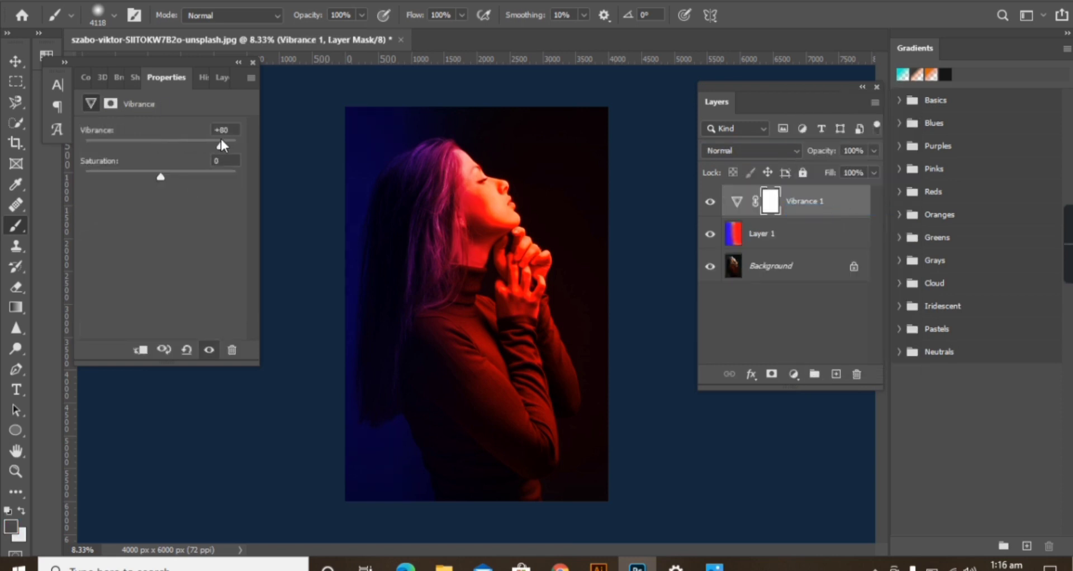
pyautogui.moveTo(160, 176)
pyautogui.mouseDown()
pyautogui.moveTo(206, 176)
pyautogui.moveTo(152, 177)
pyautogui.moveTo(160, 177)
pyautogui.mouseUp()
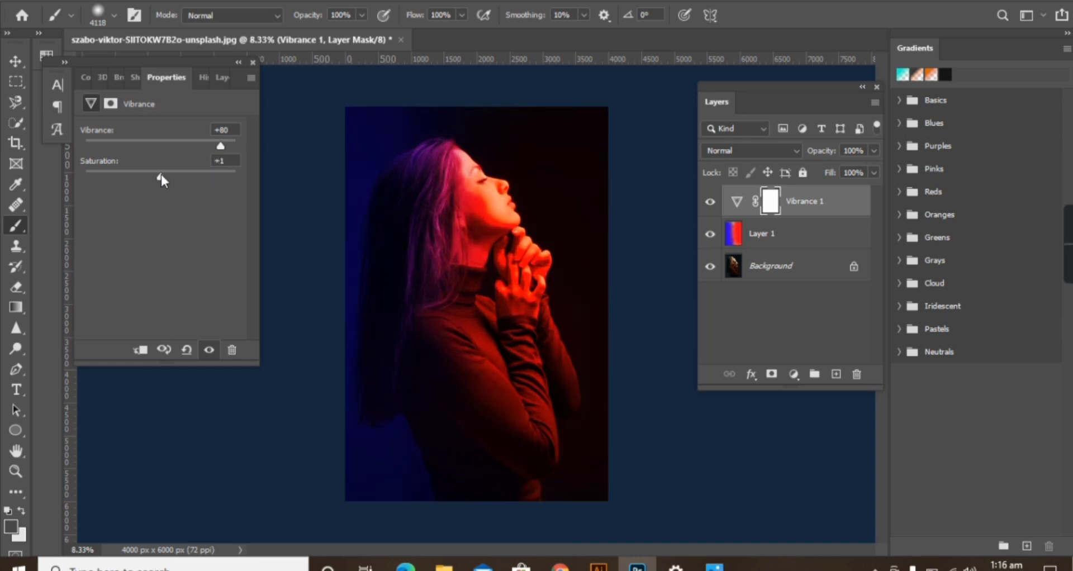
pyautogui.click(834, 374)
# Add a Hue/Saturation adjustment (Hue +2, Saturation −9, Lightness +2) and another empty layer
pyautogui.click(793, 374)
pyautogui.click(833, 226)
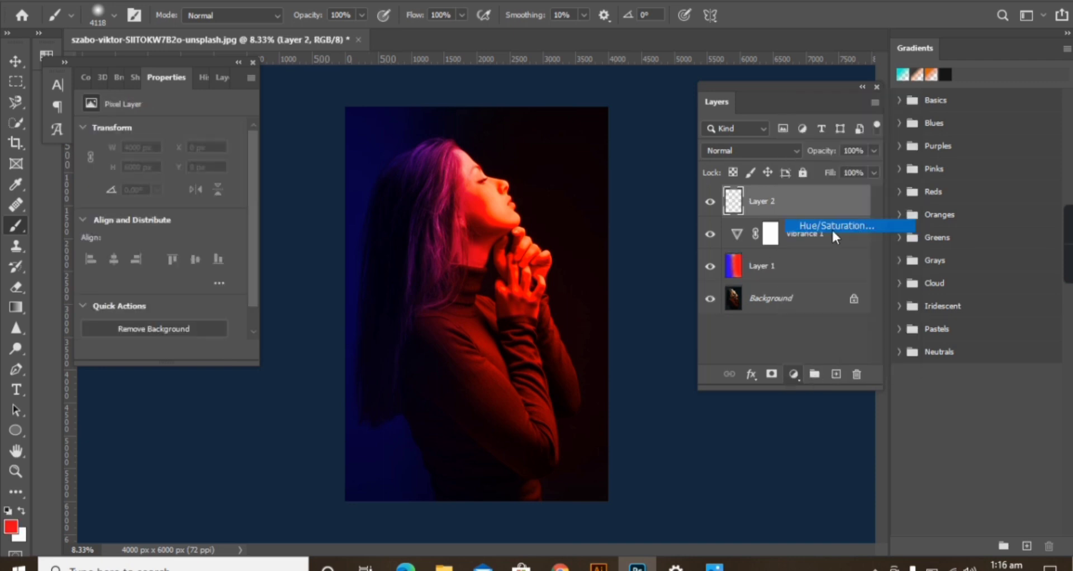
pyautogui.moveTo(162, 189)
pyautogui.mouseDown()
pyautogui.moveTo(174, 222)
pyautogui.moveTo(154, 221)
pyautogui.moveTo(163, 254)
pyautogui.mouseUp()
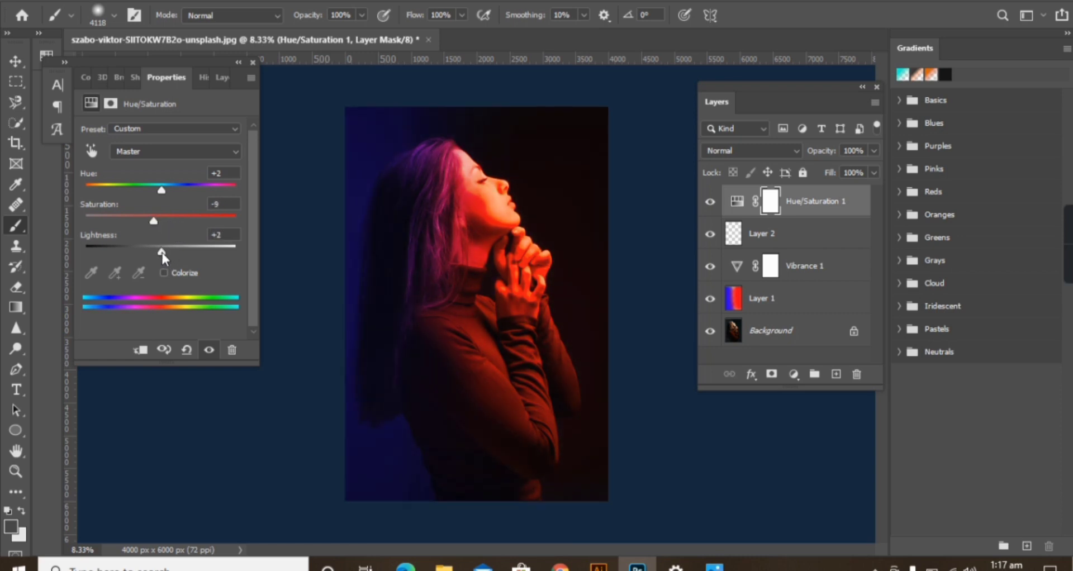
pyautogui.click(814, 374)
pyautogui.click(793, 373)
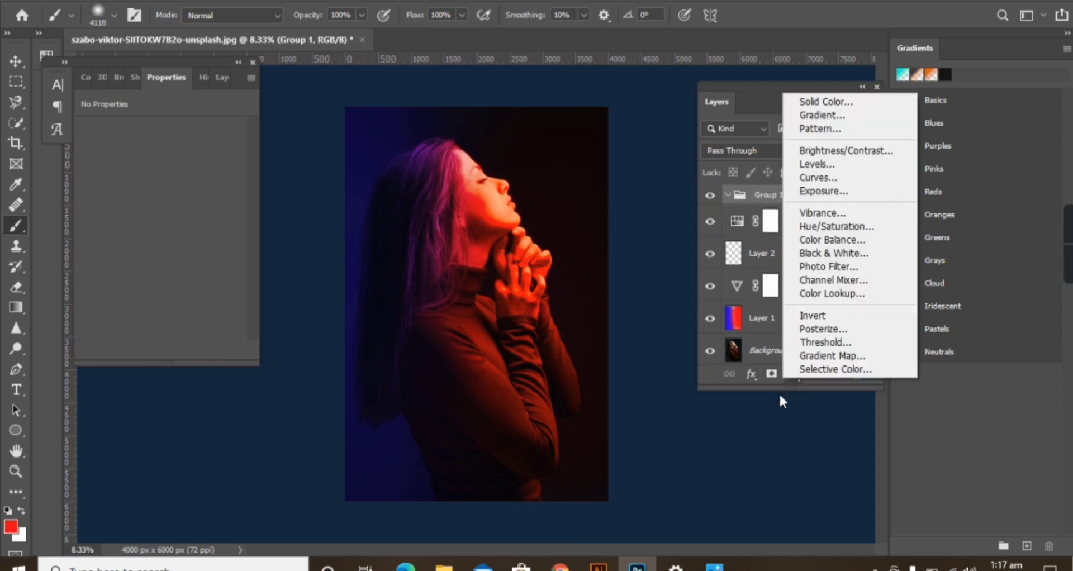
pyautogui.click(781, 401)
pyautogui.click(857, 374)
# Add a new layer and a Color Balance adjustment with Red +22 and Green +38
pyautogui.click(836, 374)
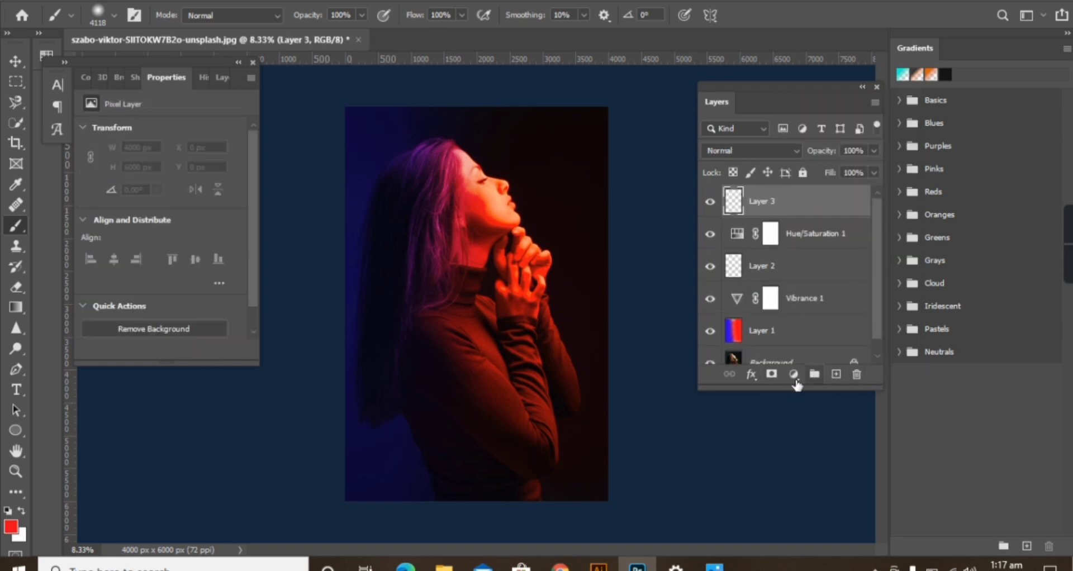
pyautogui.click(794, 375)
pyautogui.click(821, 241)
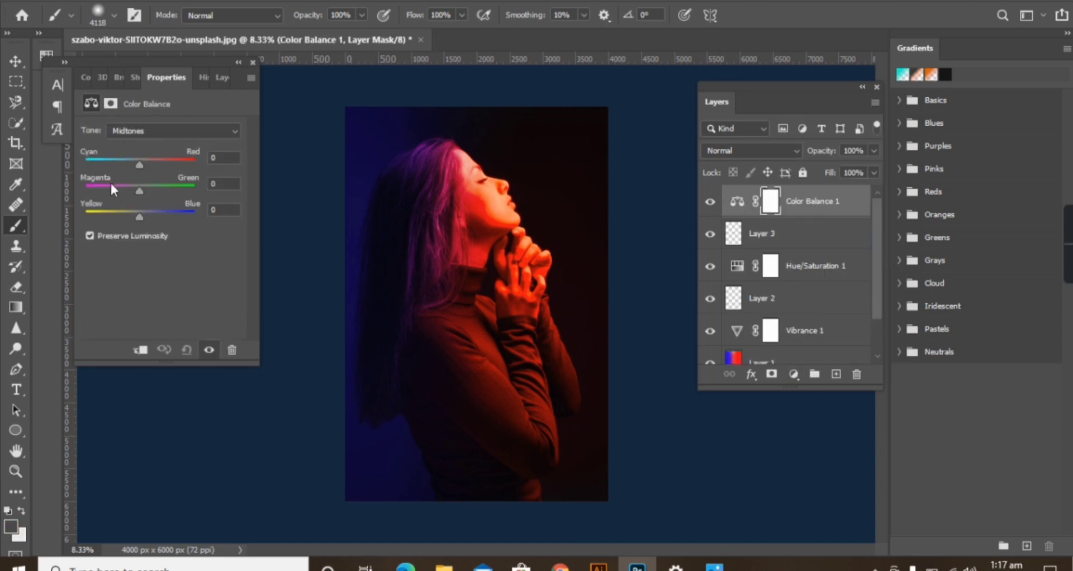
pyautogui.moveTo(140, 165)
pyautogui.mouseDown()
pyautogui.moveTo(152, 165)
pyautogui.moveTo(160, 191)
pyautogui.moveTo(148, 218)
pyautogui.mouseUp()
# Add a second Color Balance, Brightness/Contrast at -10 and 6, and a second Vibrance adjustment
pyautogui.click(836, 374)
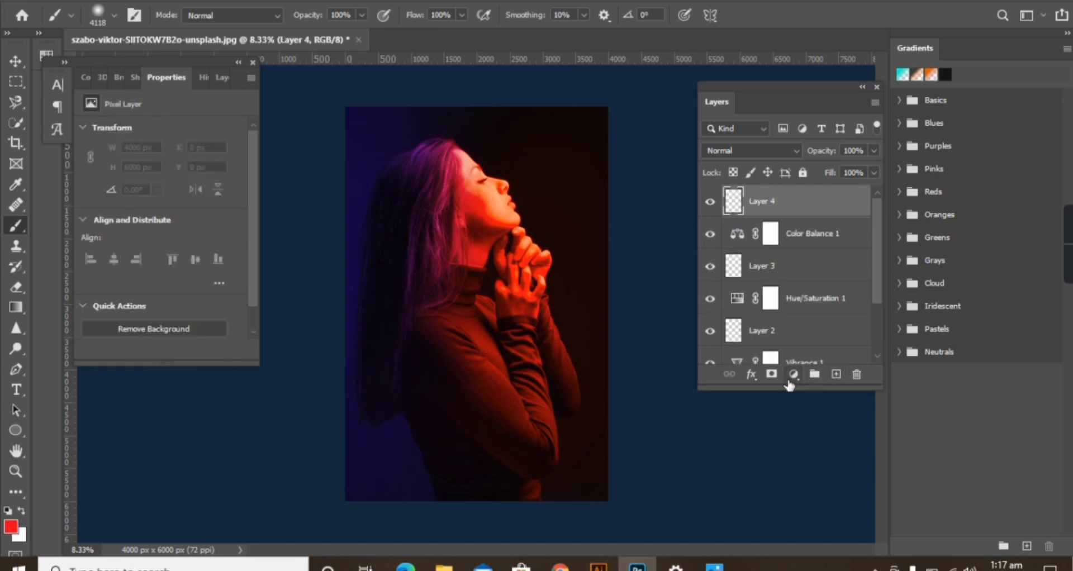
pyautogui.click(793, 374)
pyautogui.click(838, 240)
pyautogui.click(793, 374)
pyautogui.click(837, 142)
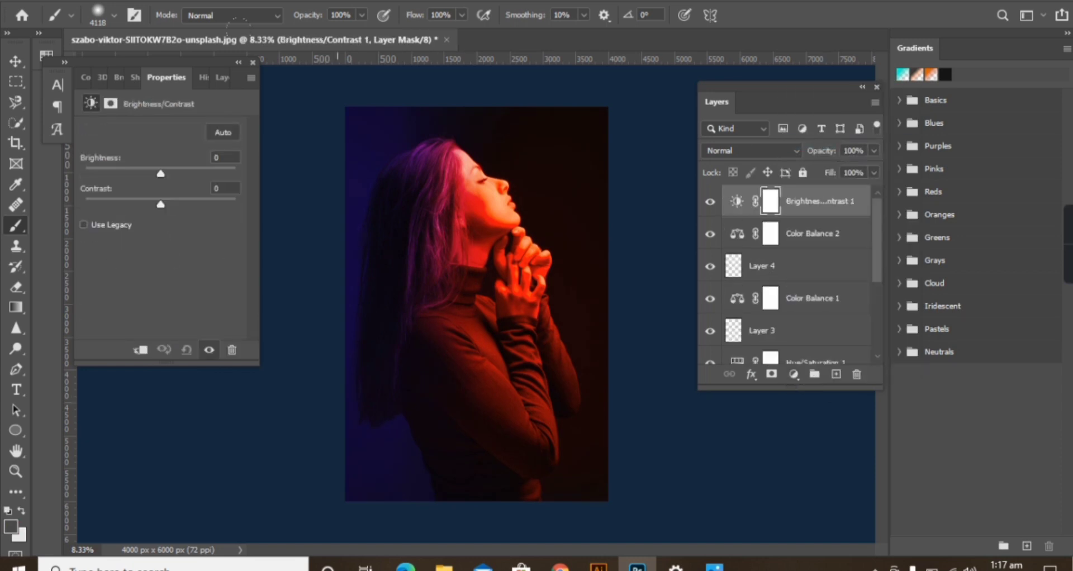
pyautogui.moveTo(159, 206)
pyautogui.mouseDown()
pyautogui.moveTo(220, 205)
pyautogui.moveTo(165, 193)
pyautogui.moveTo(188, 176)
pyautogui.moveTo(155, 173)
pyautogui.mouseUp()
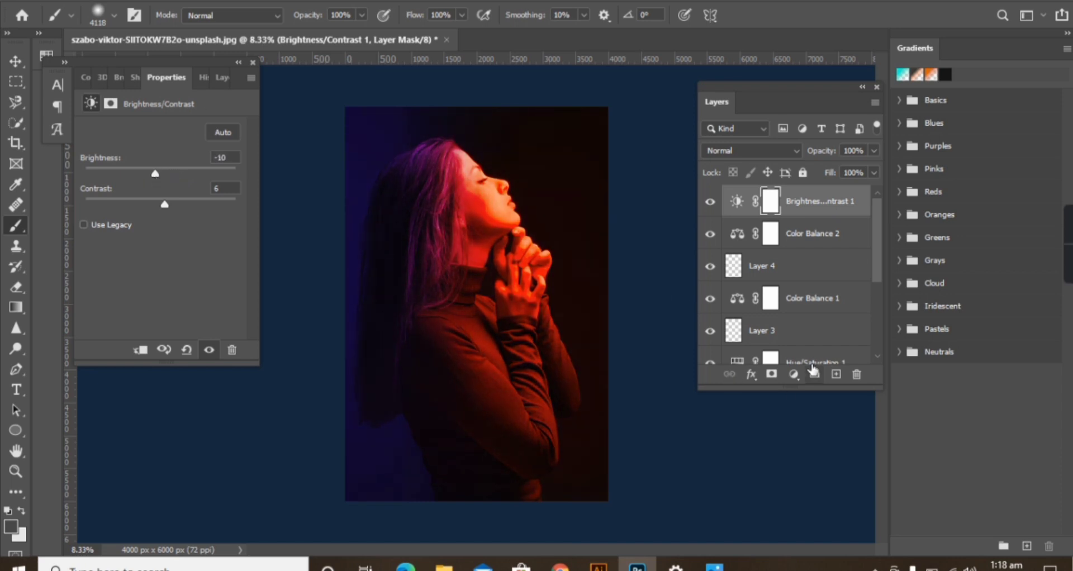
pyautogui.click(793, 373)
pyautogui.click(836, 209)
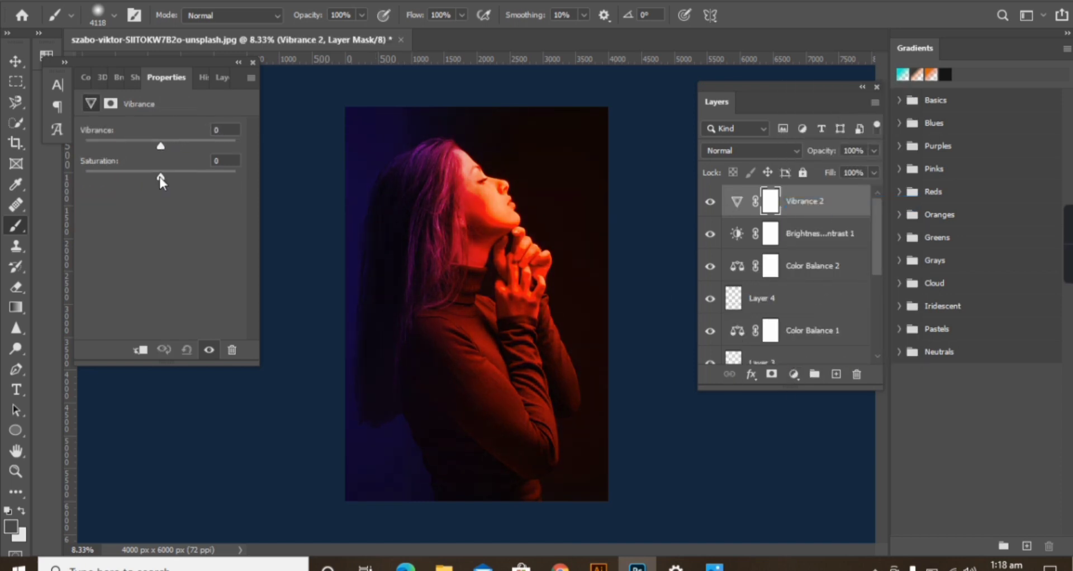
# Set Vibrance 2 to +6 vibrance and +1 saturation
pyautogui.moveTo(159, 177)
pyautogui.mouseDown()
pyautogui.moveTo(176, 175)
pyautogui.moveTo(161, 179)
pyautogui.moveTo(180, 146)
pyautogui.moveTo(167, 148)
pyautogui.mouseUp()
pyautogui.hotkey('alt', 't')
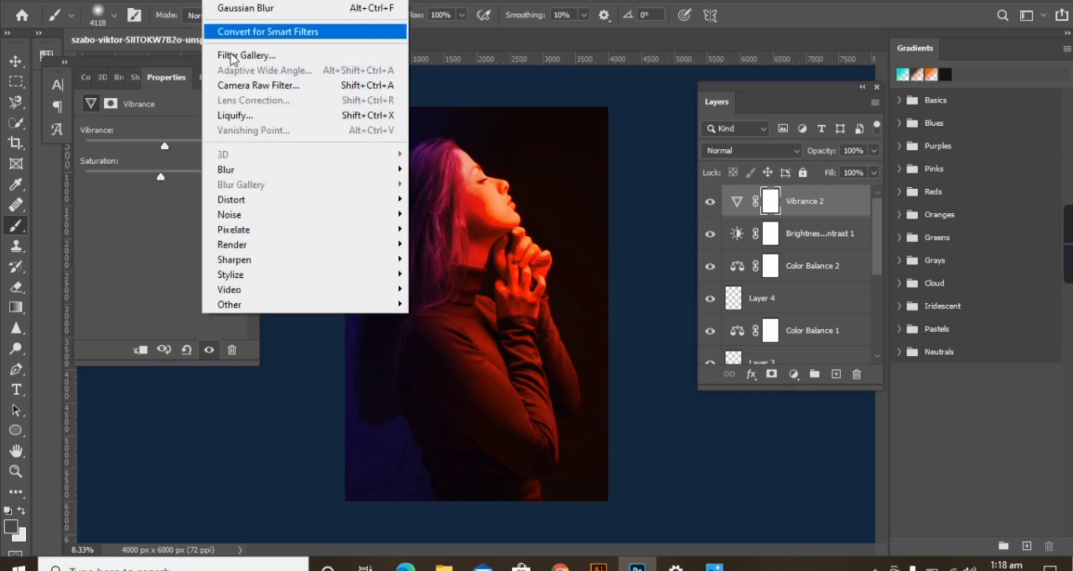
pyautogui.click(138, 395)
pyautogui.scroll(-3, 793, 313)
pyautogui.scroll(-2, 793, 313)
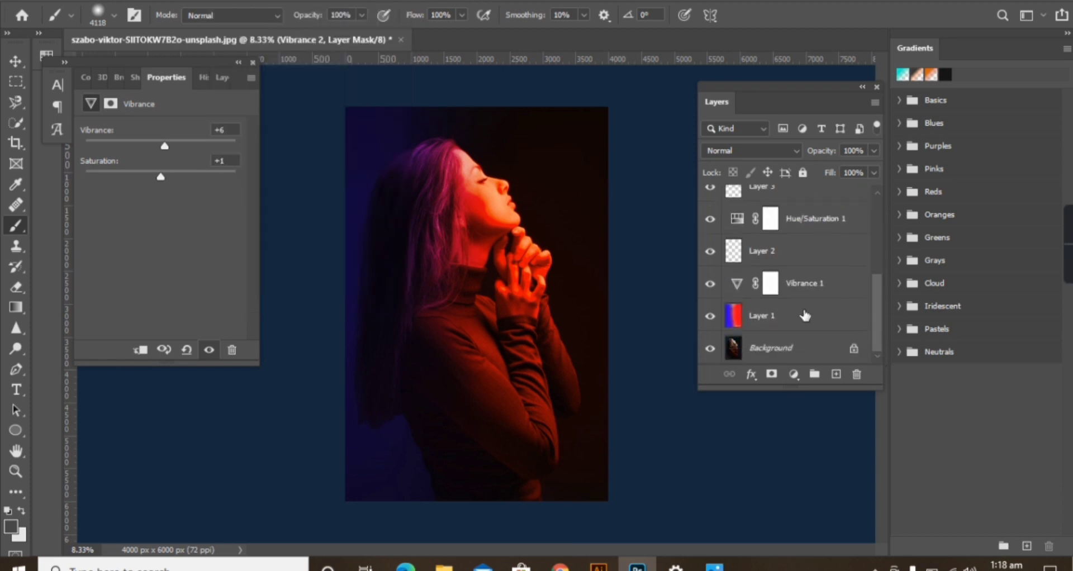
# Select Layer 1 and apply a Gaussian Blur to it
pyautogui.click(796, 313)
pyautogui.hotkey('alt', 't')
pyautogui.moveTo(251, 169)
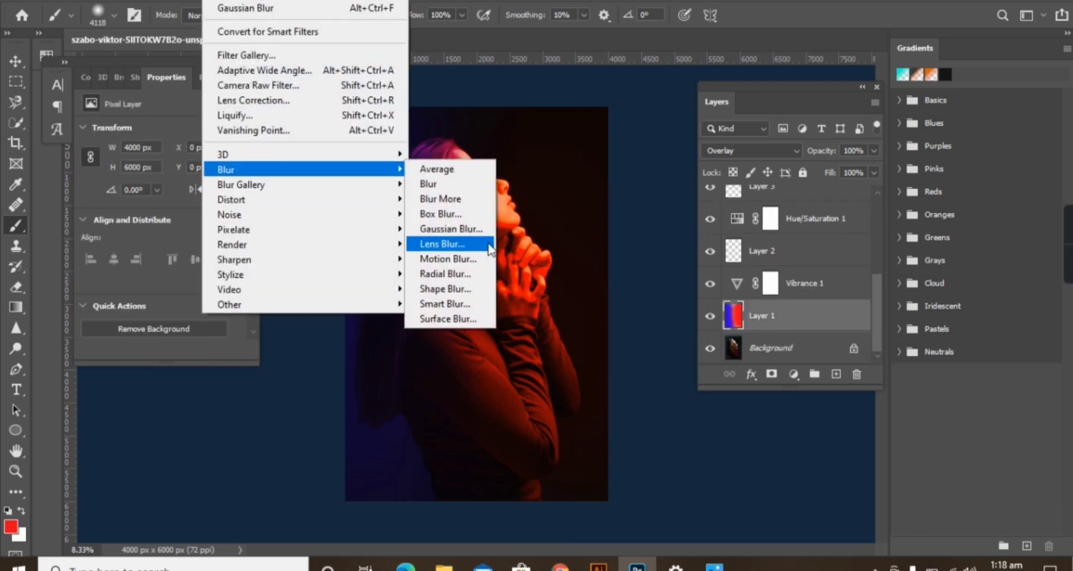
pyautogui.click(481, 226)
pyautogui.click(249, 186)
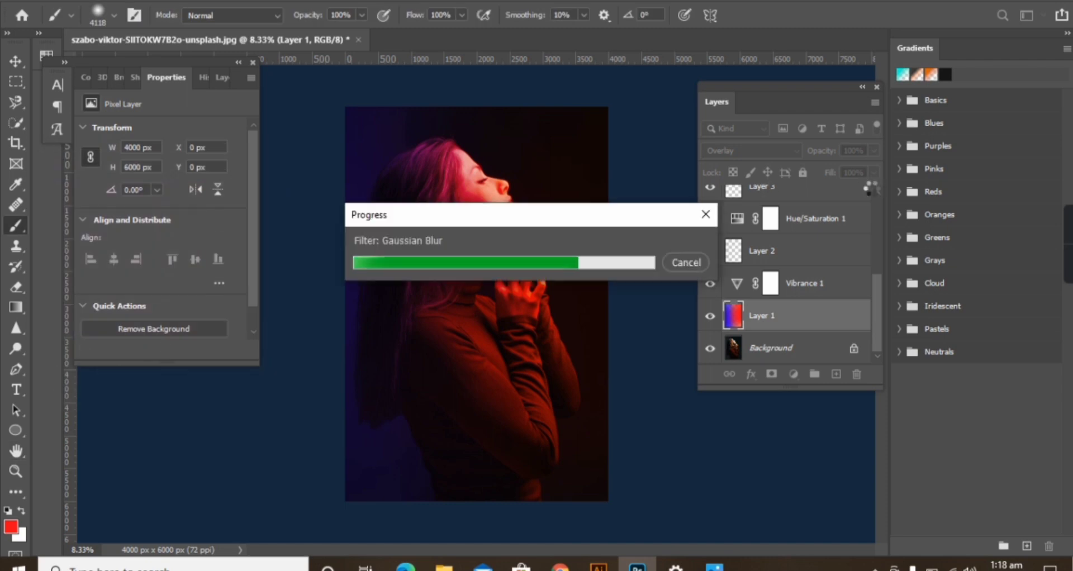
pyautogui.scroll(5, 874, 190)
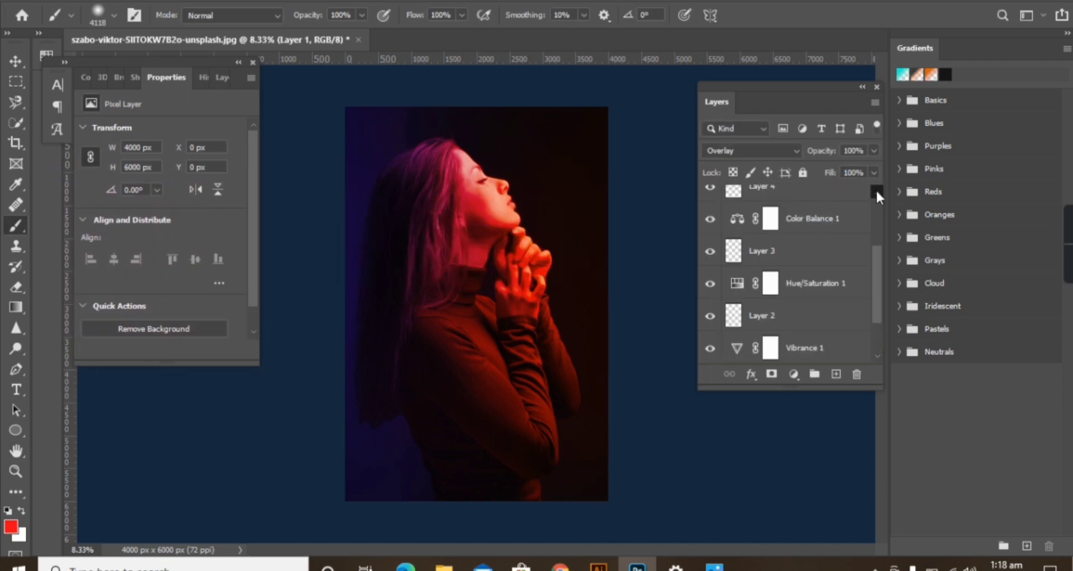
pyautogui.scroll(-5, 877, 352)
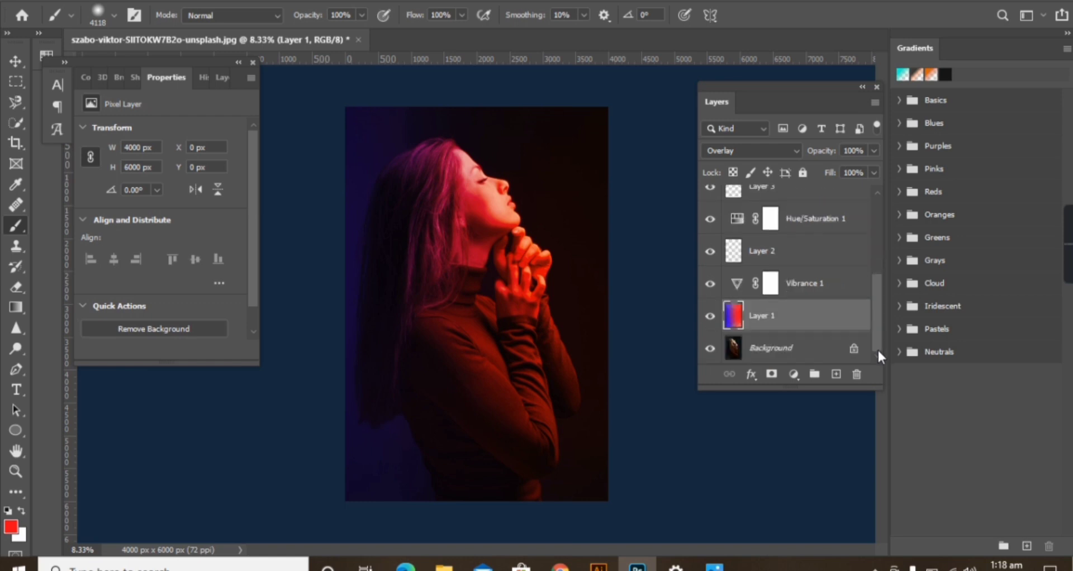
# Add a Color Lookup adjustment above Layer 1 using the 3Strip.look LUT
pyautogui.click(794, 373)
pyautogui.click(853, 291)
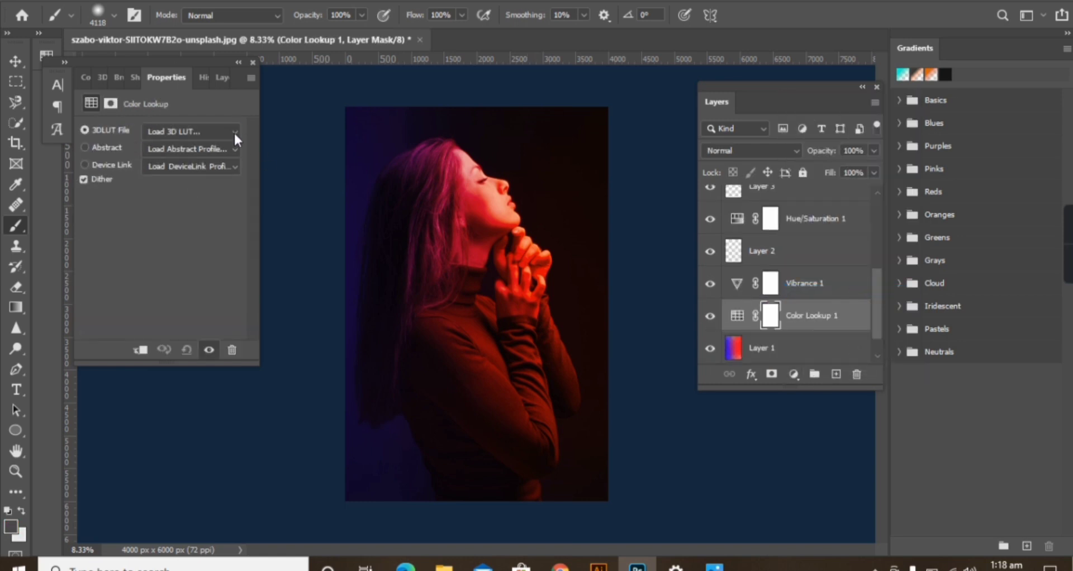
pyautogui.click(235, 134)
pyautogui.click(213, 50)
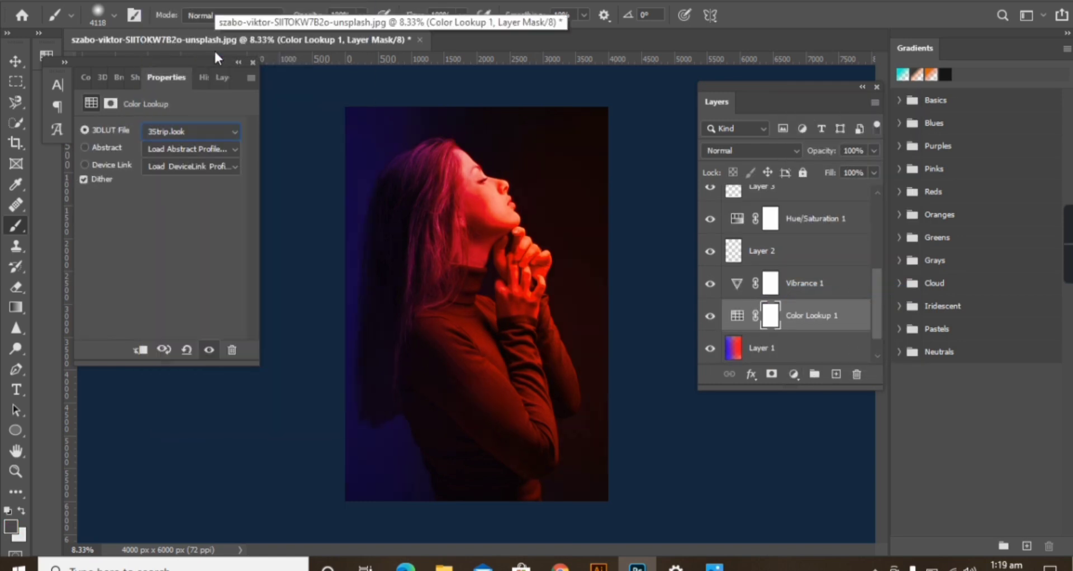
# Set the Color Lookup 1 layer's blend mode to Pin Light
pyautogui.click(796, 150)
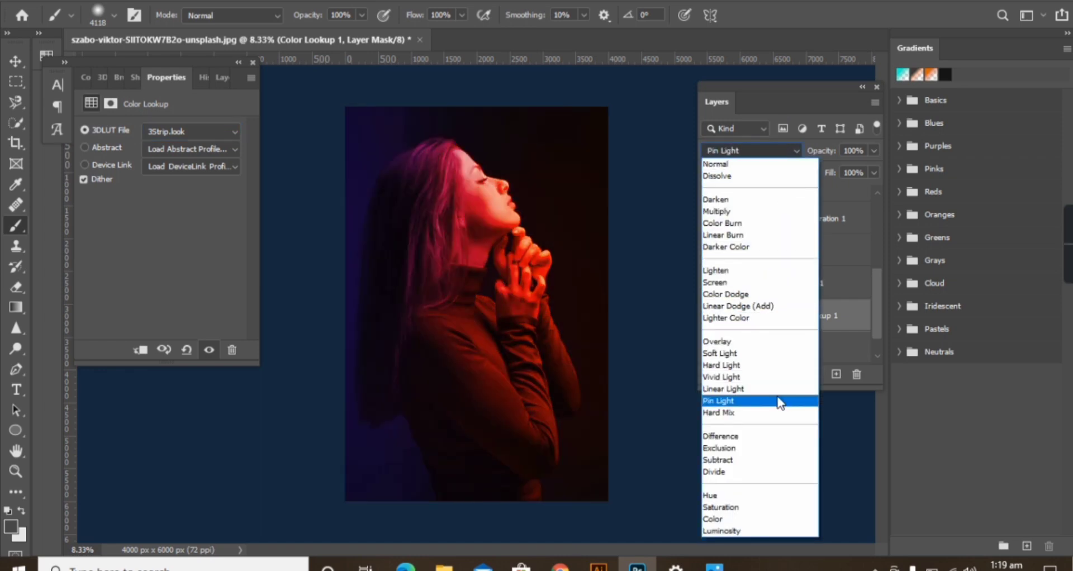
pyautogui.press('Escape')
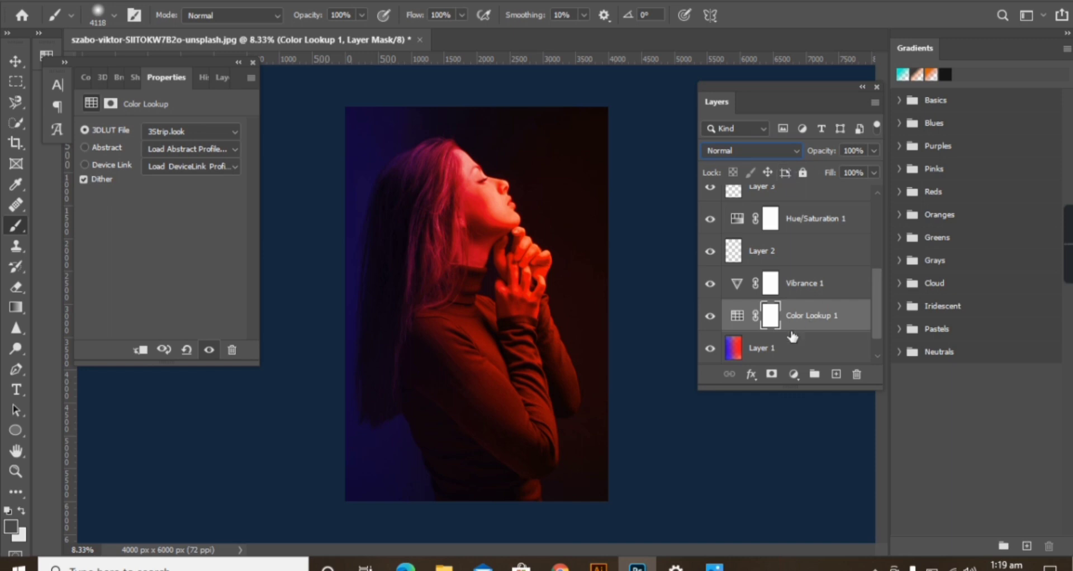
pyautogui.click(793, 150)
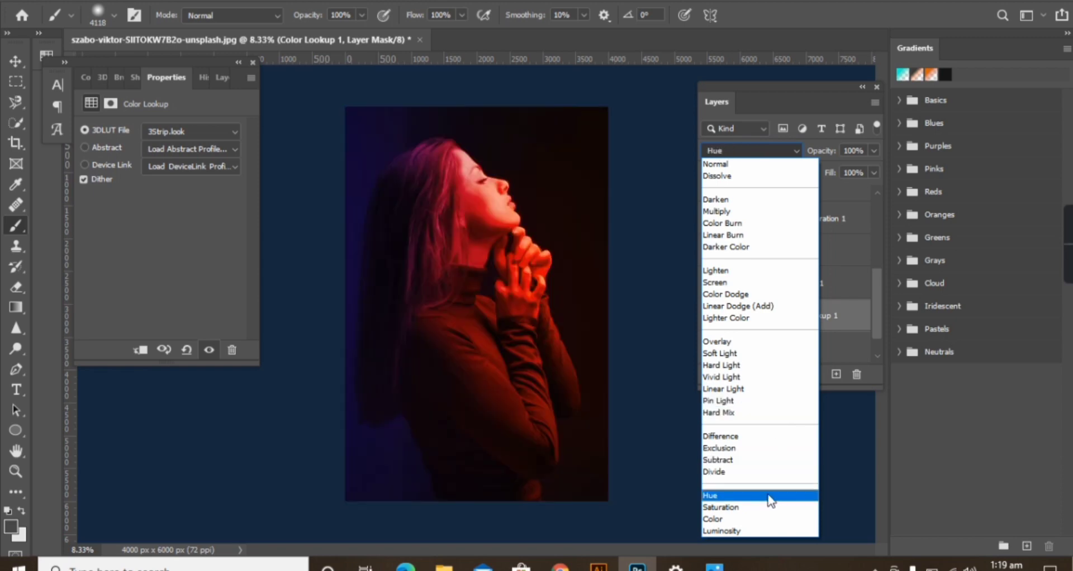
pyautogui.click(767, 405)
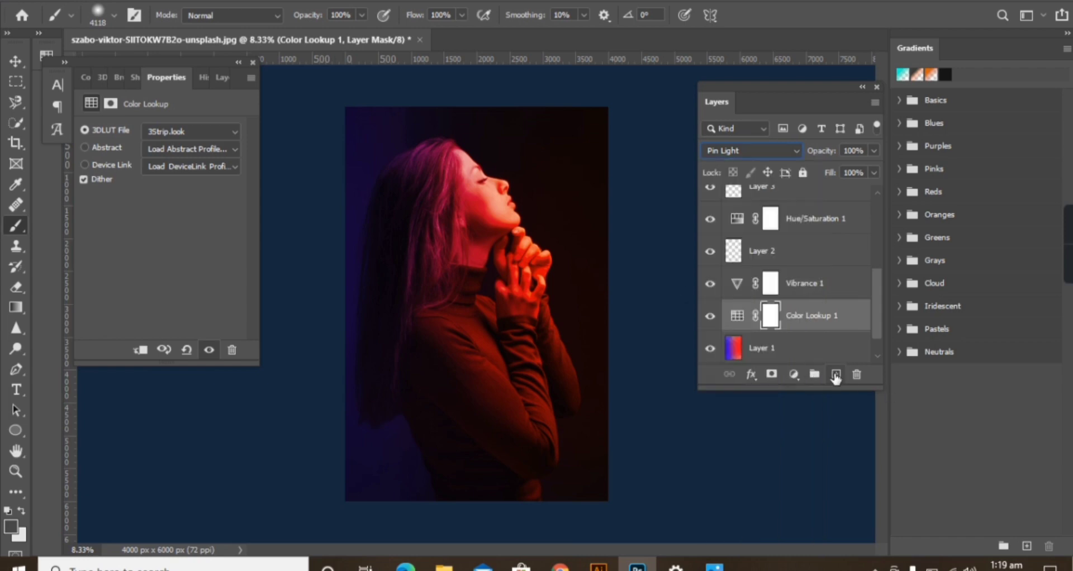
# Add a new layer and a blue Photo Filter adjustment with reduced density
pyautogui.click(836, 374)
pyautogui.click(794, 374)
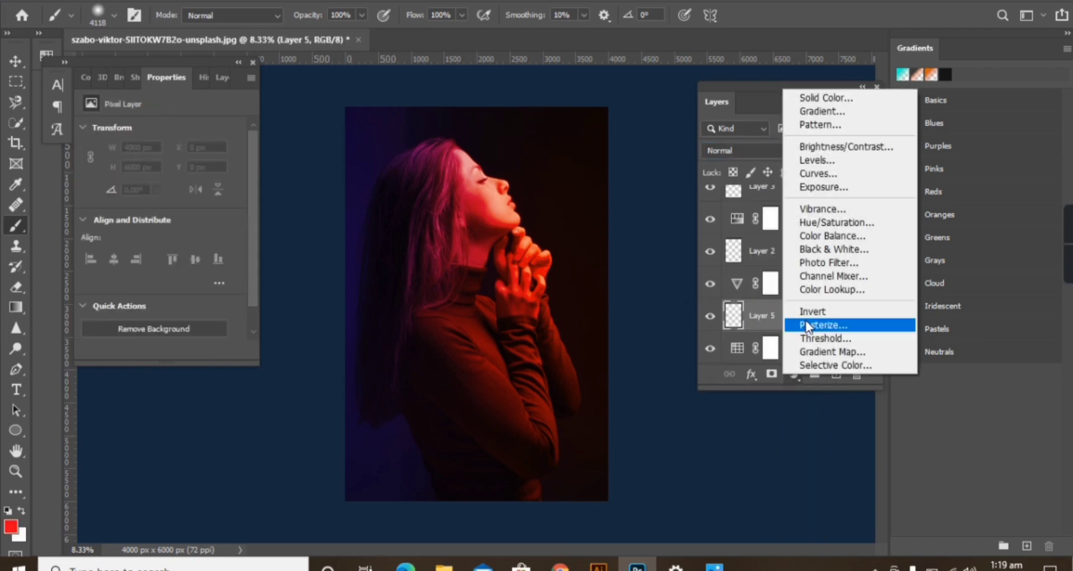
pyautogui.click(826, 260)
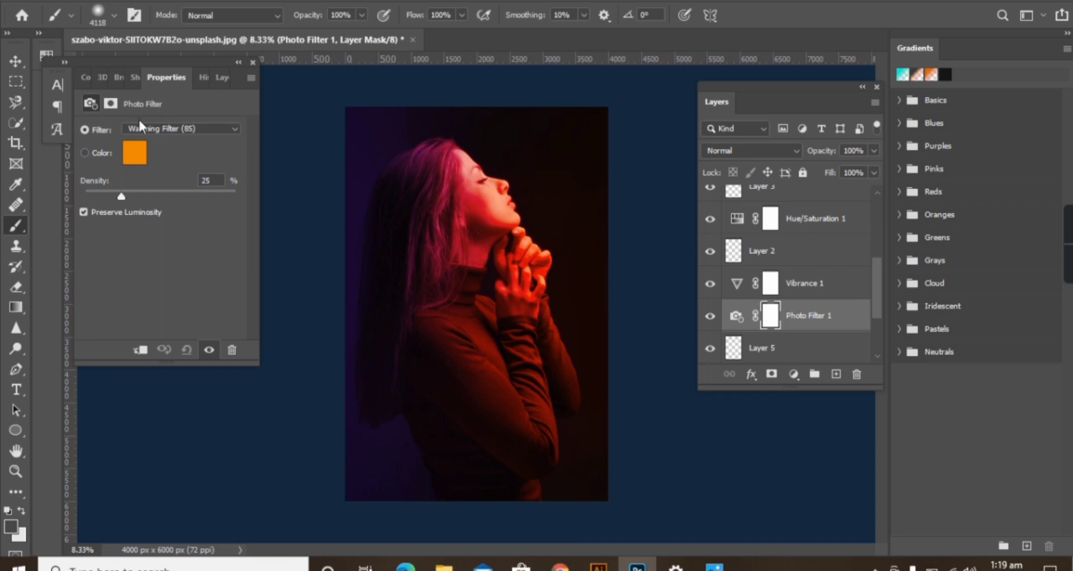
pyautogui.click(135, 153)
pyautogui.click(258, 313)
pyautogui.click(401, 250)
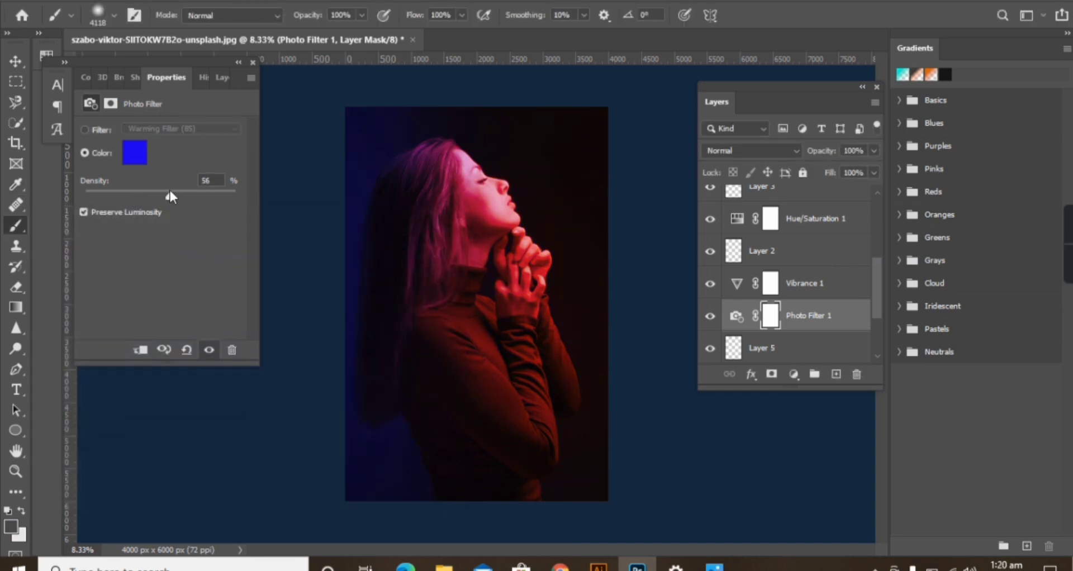
pyautogui.moveTo(165, 195); pyautogui.dragTo(142, 196)
# Add a new empty Layer 6 above Photo Filter 1
pyautogui.press('v')
pyautogui.click(835, 375)
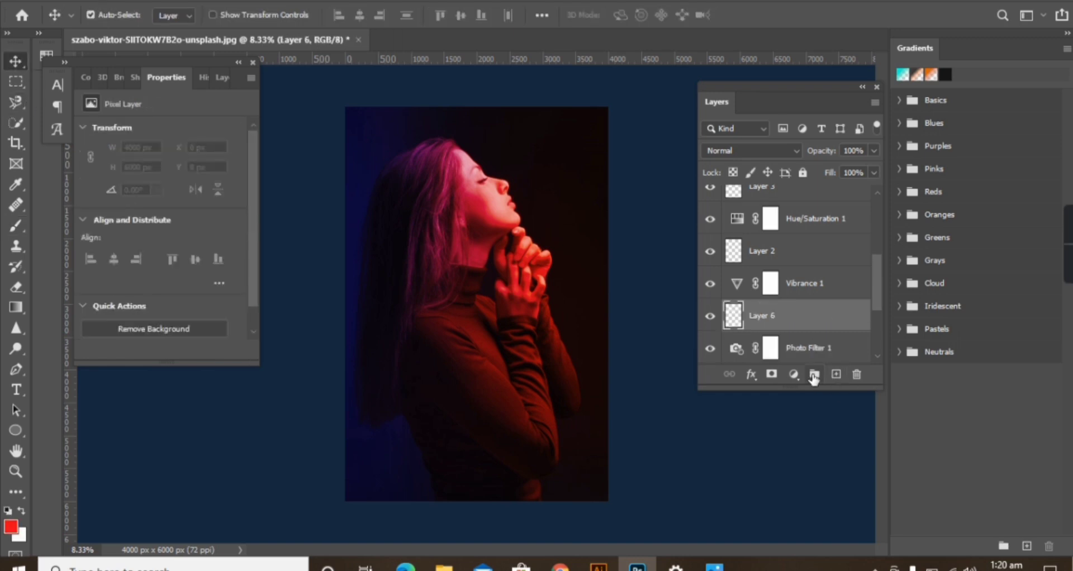
pyautogui.click(810, 376)
pyautogui.click(857, 375)
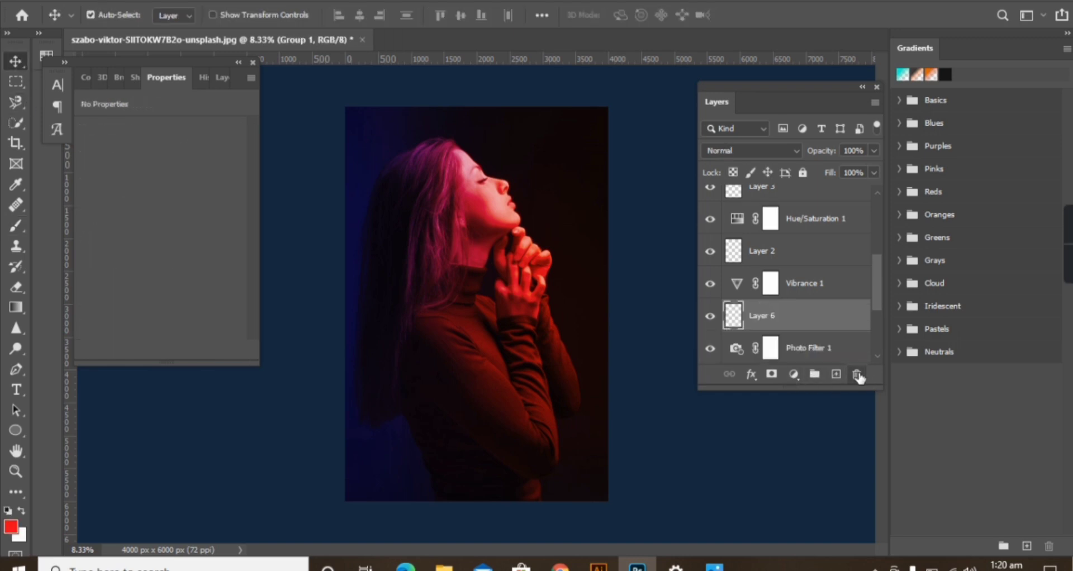
pyautogui.click(793, 374)
pyautogui.press('Escape')
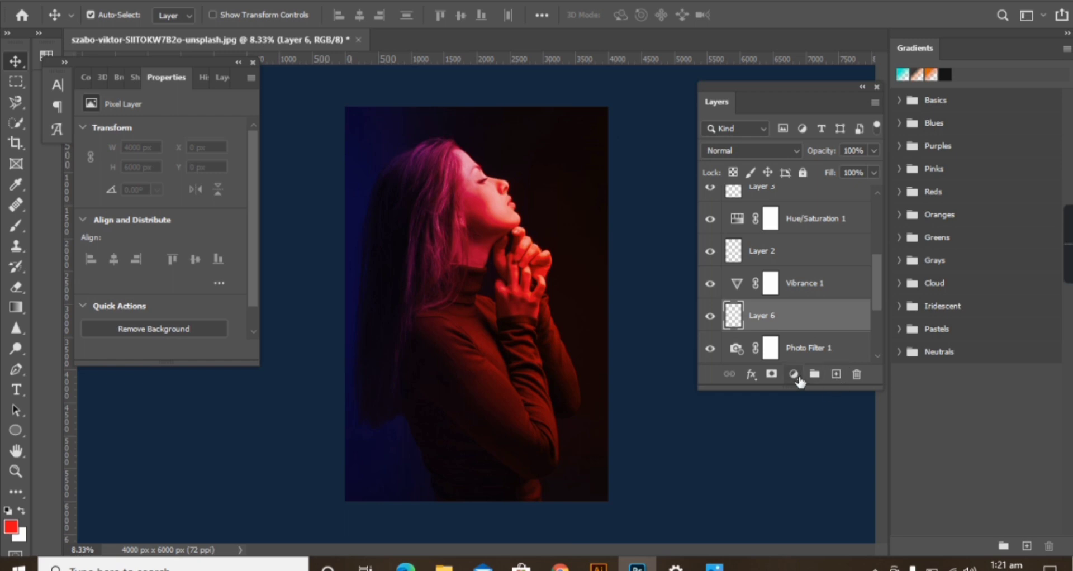
# Add a Posterize adjustment set to 63 levels
pyautogui.click(794, 375)
pyautogui.click(827, 327)
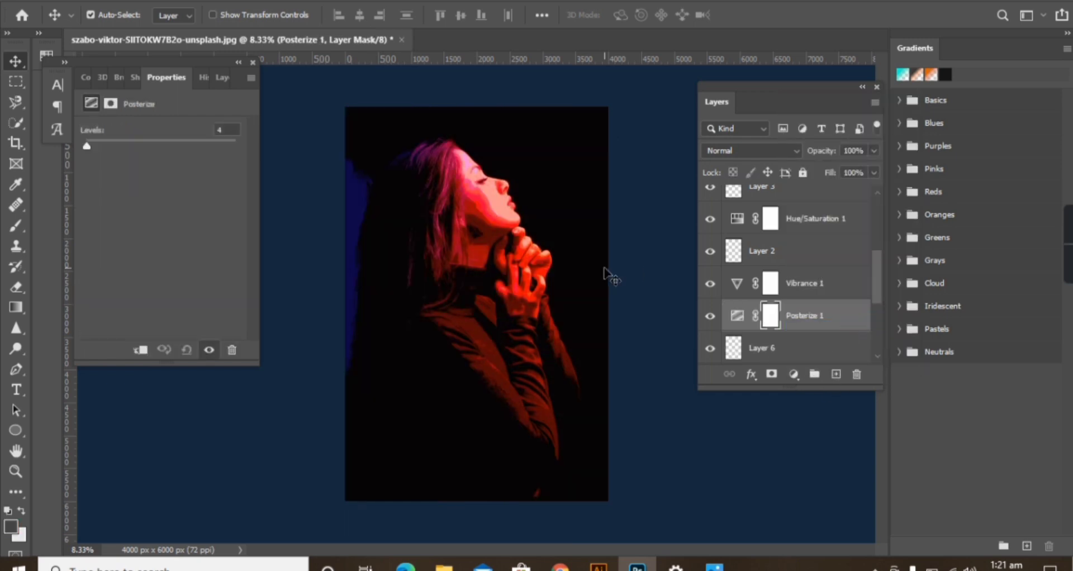
pyautogui.moveTo(86, 146); pyautogui.dragTo(160, 144)
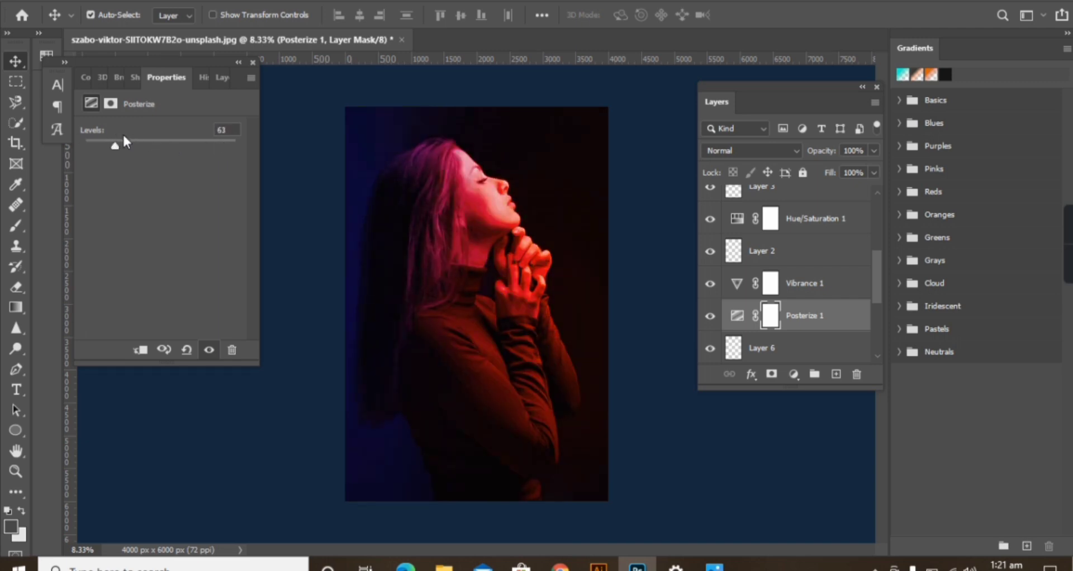
pyautogui.click(762, 411)
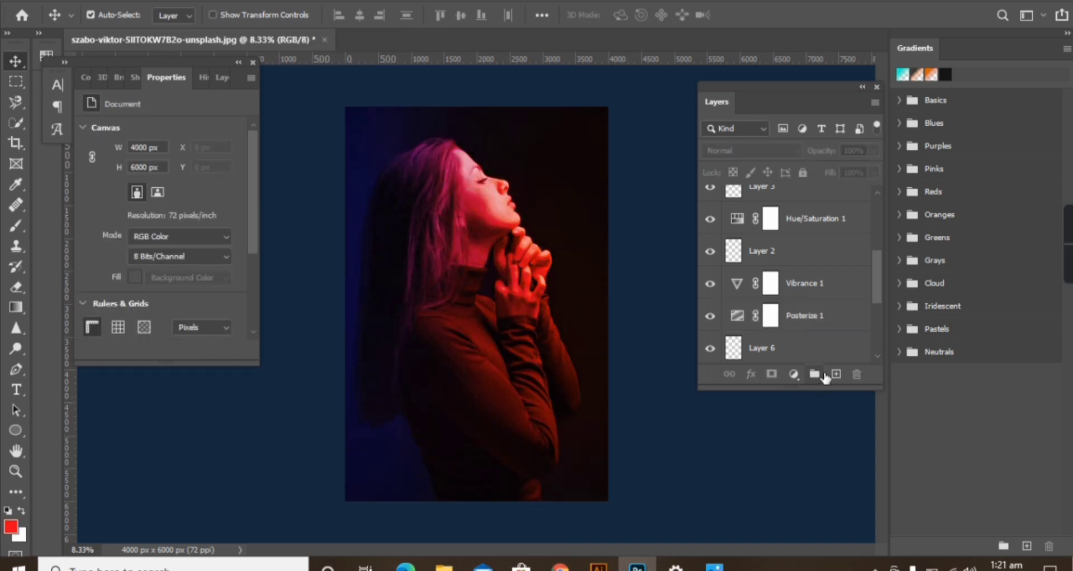
# Add a Curves adjustment with highlights brightened to input 225, plus an empty Layer 7
pyautogui.click(793, 374)
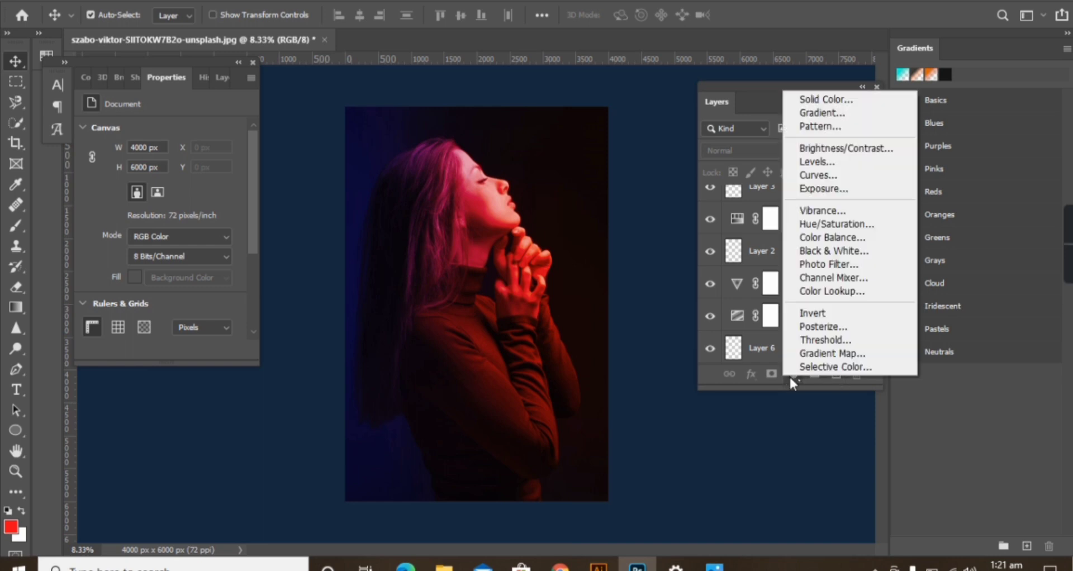
pyautogui.click(836, 175)
pyautogui.moveTo(117, 285)
pyautogui.mouseDown()
pyautogui.moveTo(132, 291)
pyautogui.moveTo(113, 288)
pyautogui.mouseUp()
pyautogui.moveTo(232, 293)
pyautogui.mouseDown()
pyautogui.moveTo(220, 293)
pyautogui.moveTo(233, 292)
pyautogui.mouseUp()
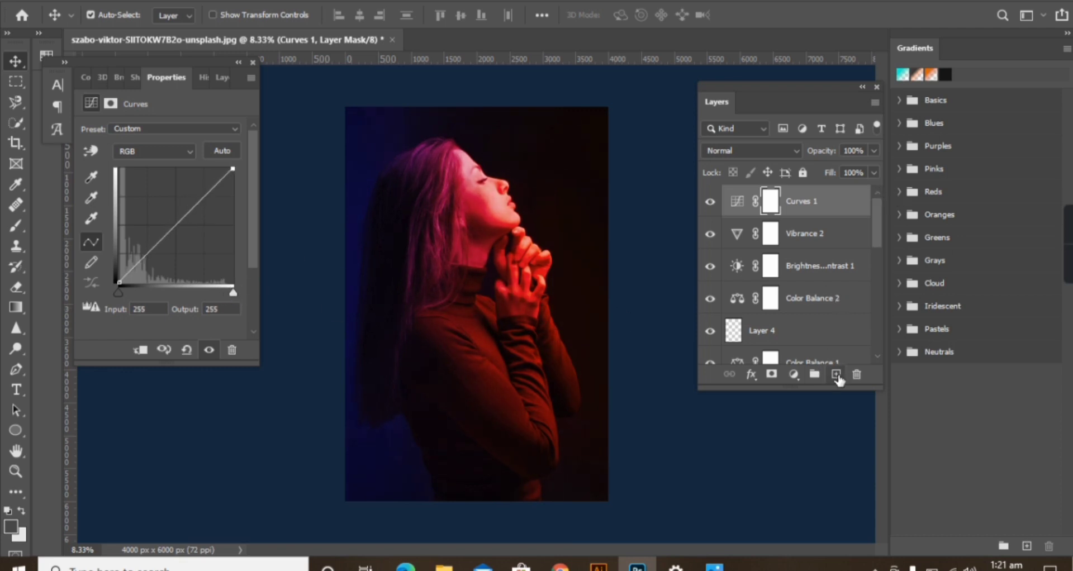
pyautogui.click(835, 374)
# Paint a blue glow over the top-left on Layer 7 and blend it in Multiply
pyautogui.click(10, 527)
pyautogui.click(264, 311)
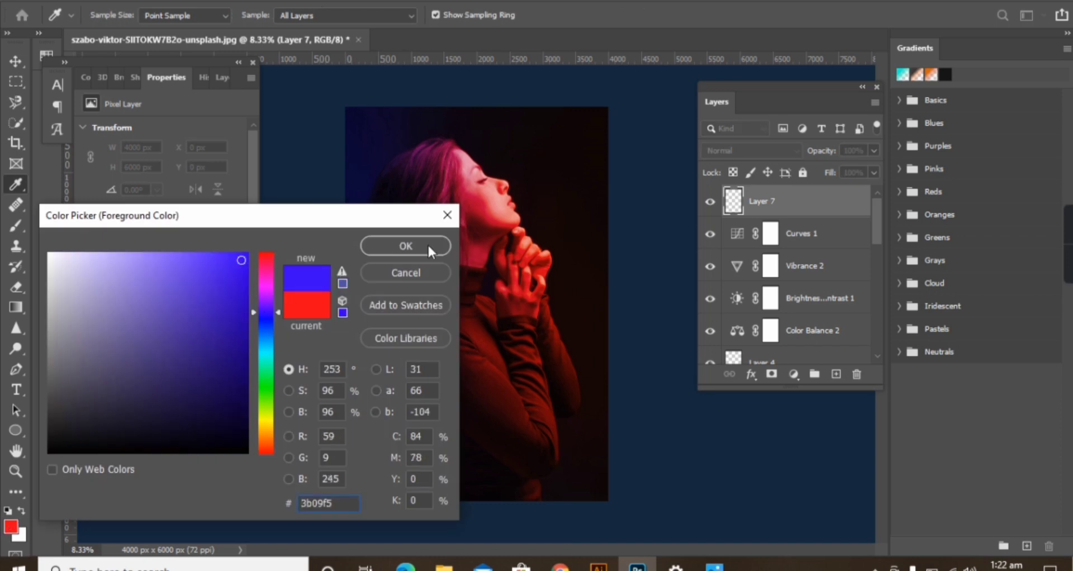
pyautogui.click(427, 243)
pyautogui.press('b')
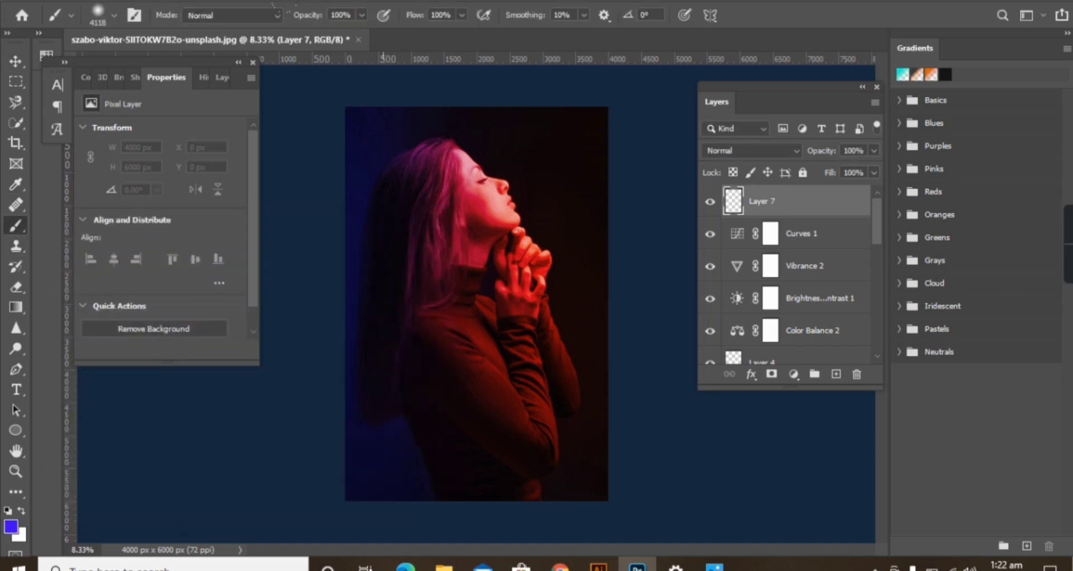
pyautogui.moveTo(363, 140); pyautogui.dragTo(458, 167)
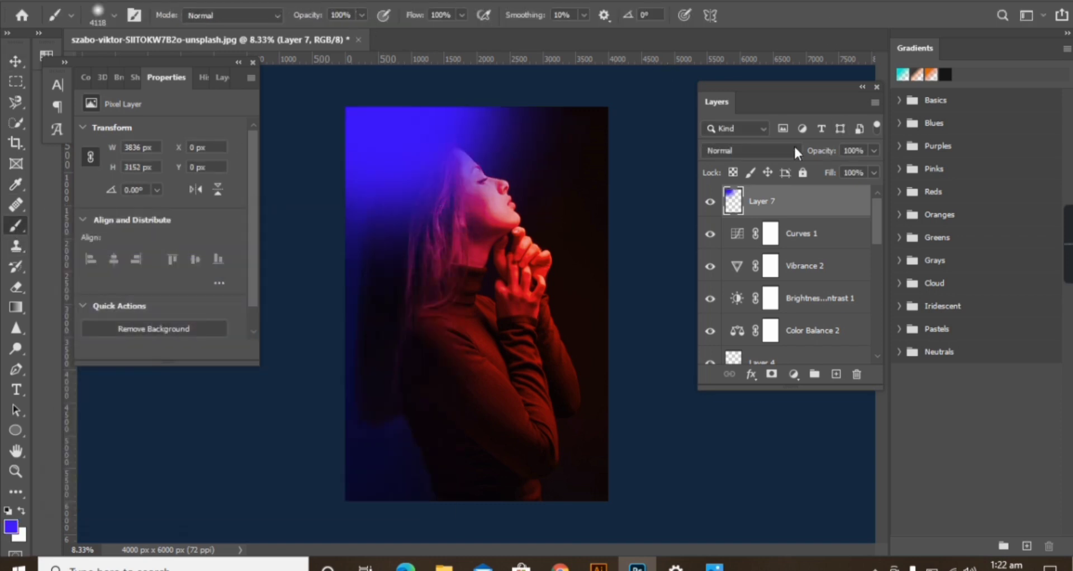
pyautogui.click(794, 146)
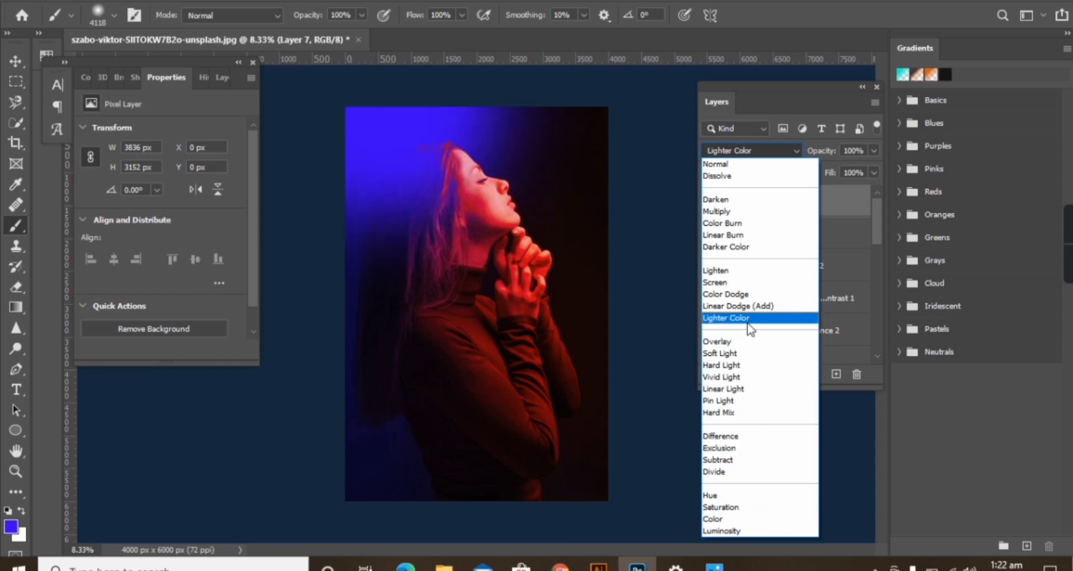
pyautogui.click(752, 212)
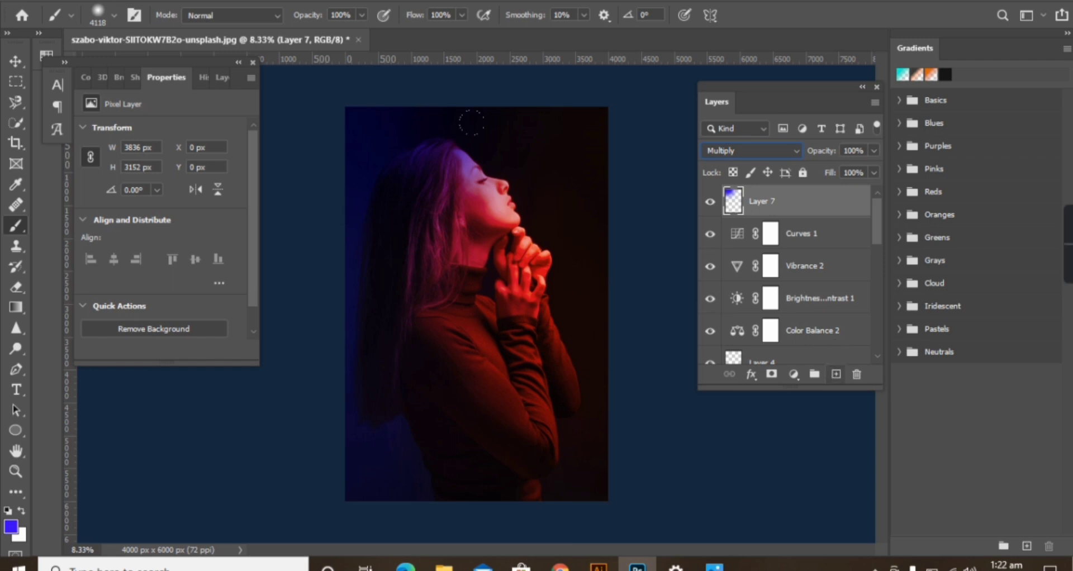
# Brush blue strokes across the face and neck on Layer 7
pyautogui.click(16, 286)
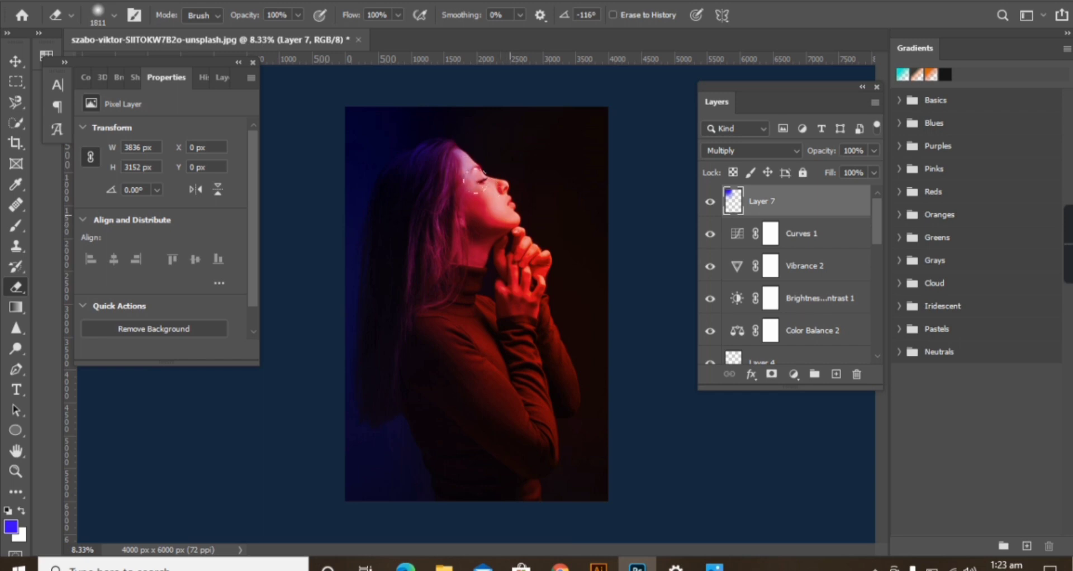
pyautogui.click(16, 60)
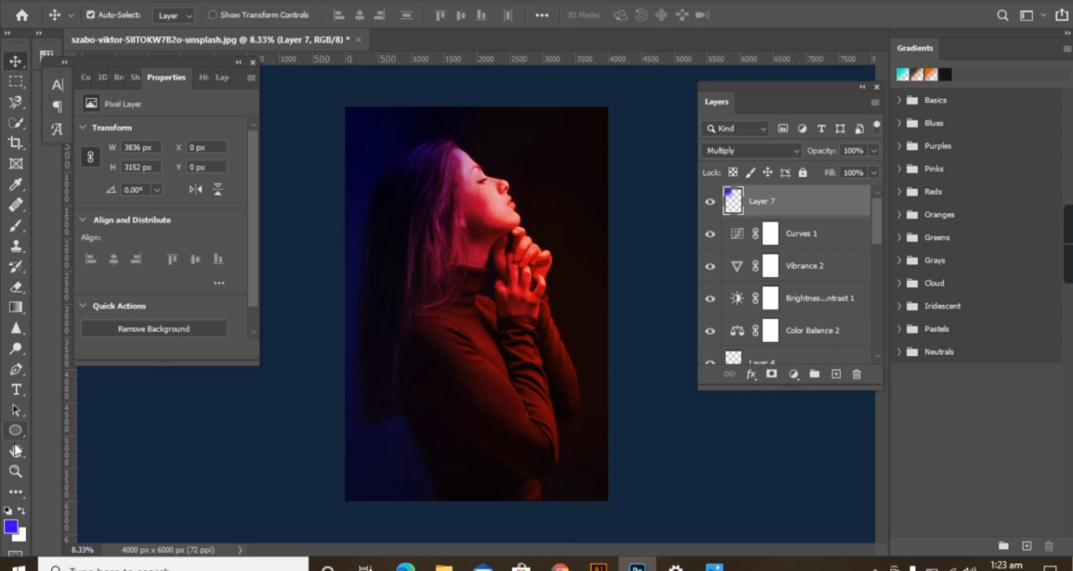
pyautogui.click(9, 225)
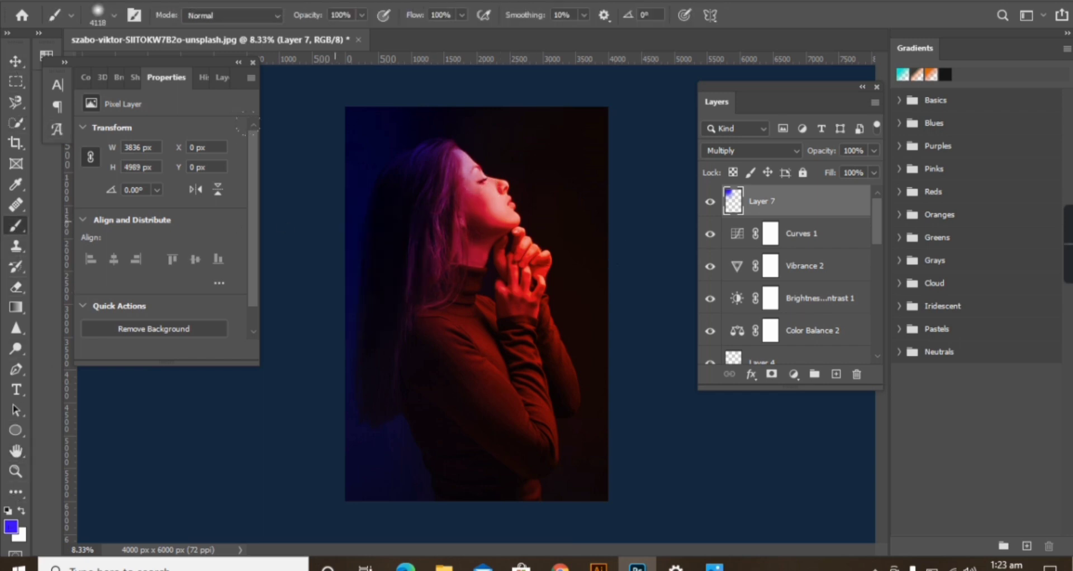
pyautogui.moveTo(335, 123); pyautogui.dragTo(366, 123)
pyautogui.moveTo(282, 122); pyautogui.dragTo(311, 113)
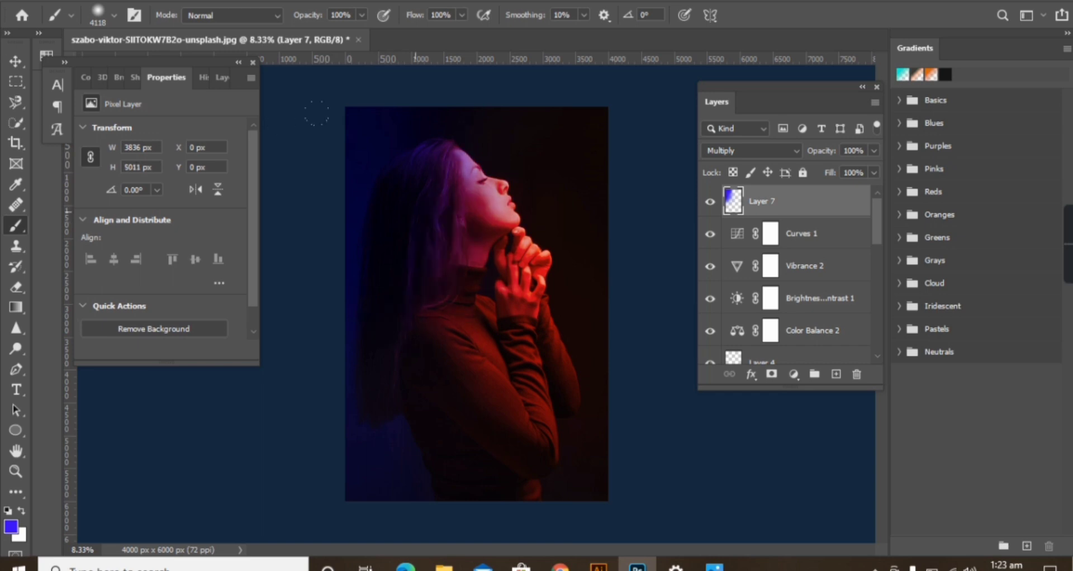
pyautogui.click(316, 114)
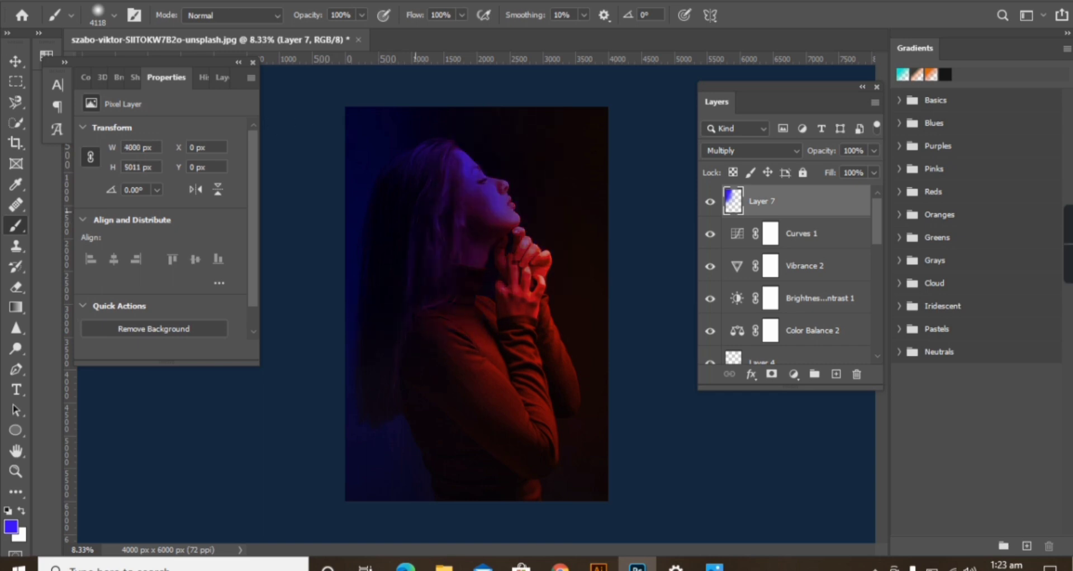
# Erase the blue tint from the face, neck, hands and hair
pyautogui.click(16, 287)
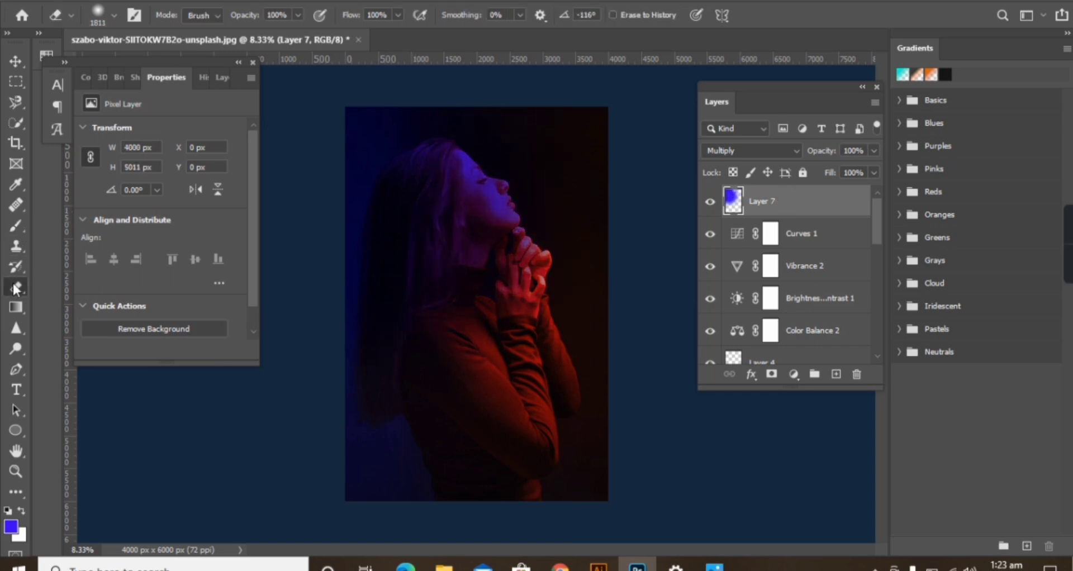
pyautogui.moveTo(466, 175); pyautogui.dragTo(475, 229)
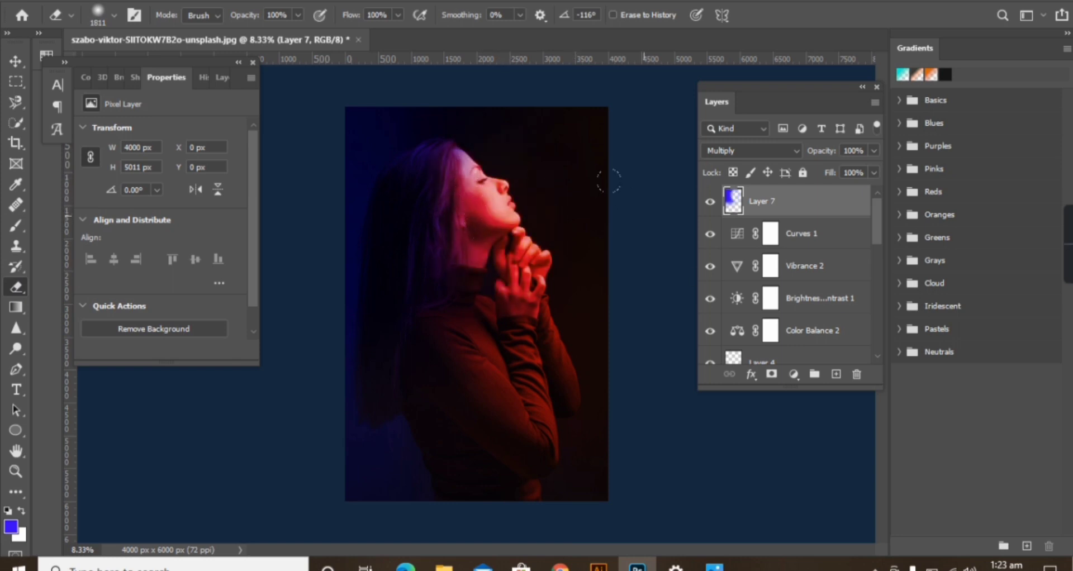
pyautogui.moveTo(472, 146)
pyautogui.mouseDown()
pyautogui.moveTo(424, 308)
pyautogui.moveTo(485, 310)
pyautogui.mouseUp()
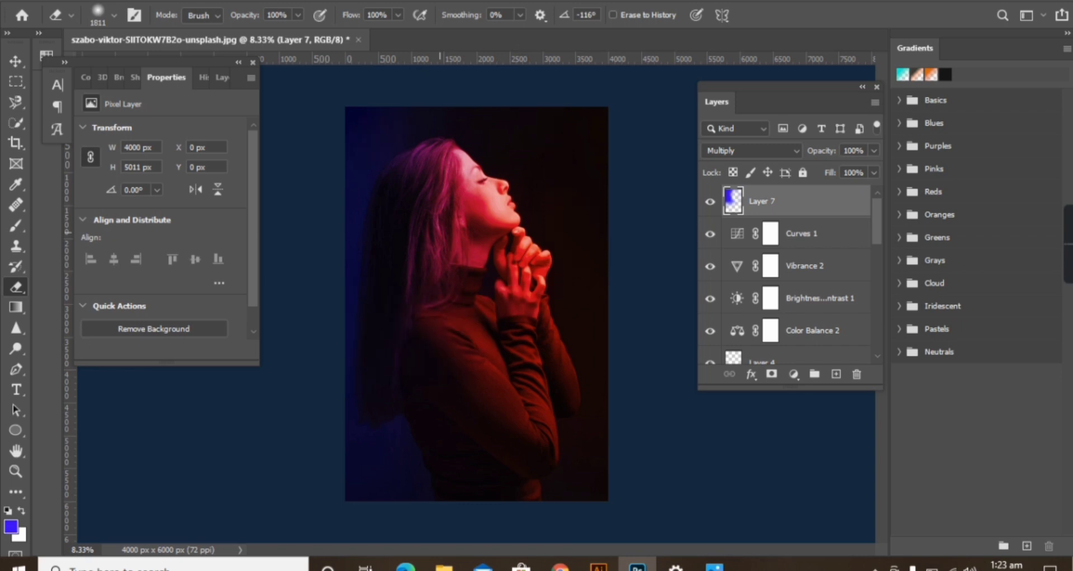
# Repaint the hair purple-blue and keep Layer 7 in Multiply blend mode
pyautogui.press('k')
pyautogui.click(13, 223)
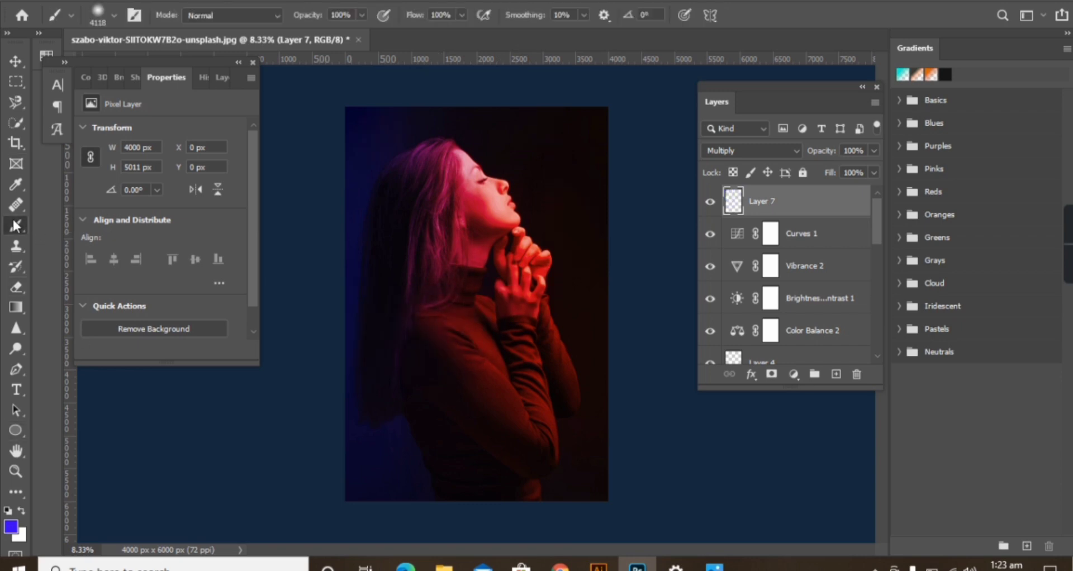
pyautogui.moveTo(261, 111); pyautogui.dragTo(268, 268)
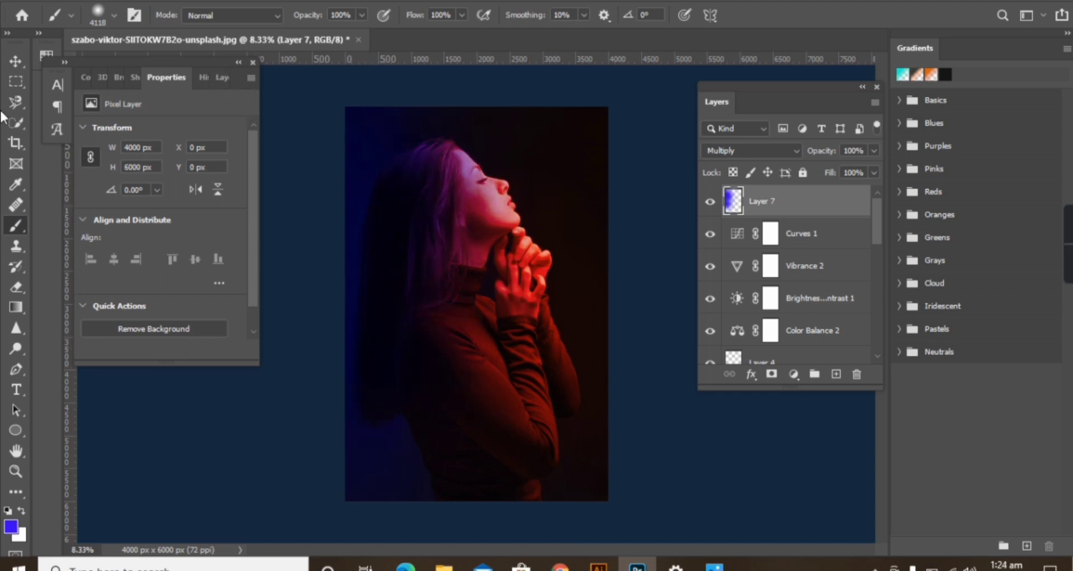
pyautogui.click(15, 61)
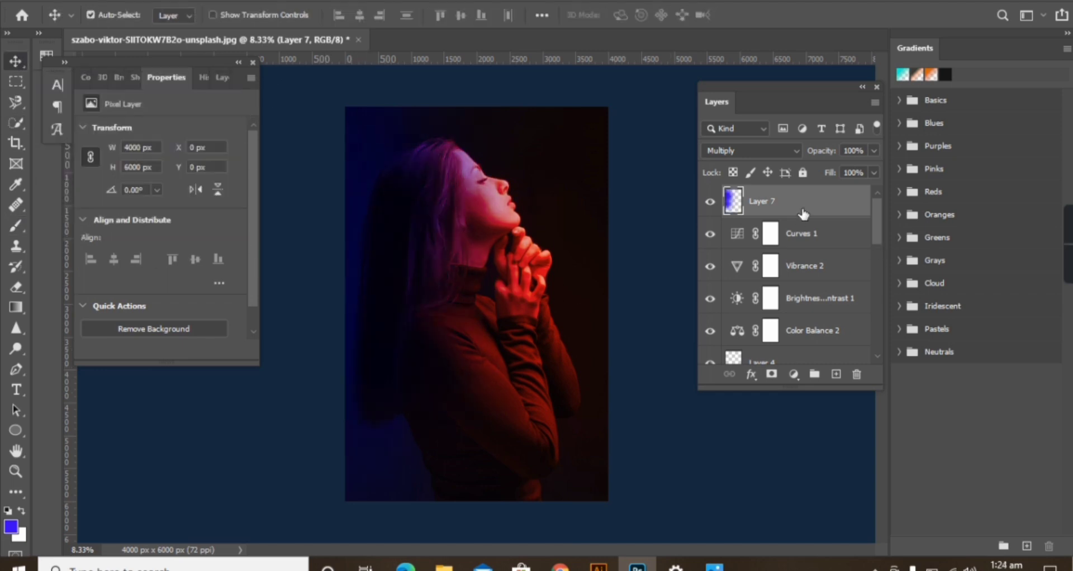
pyautogui.click(797, 153)
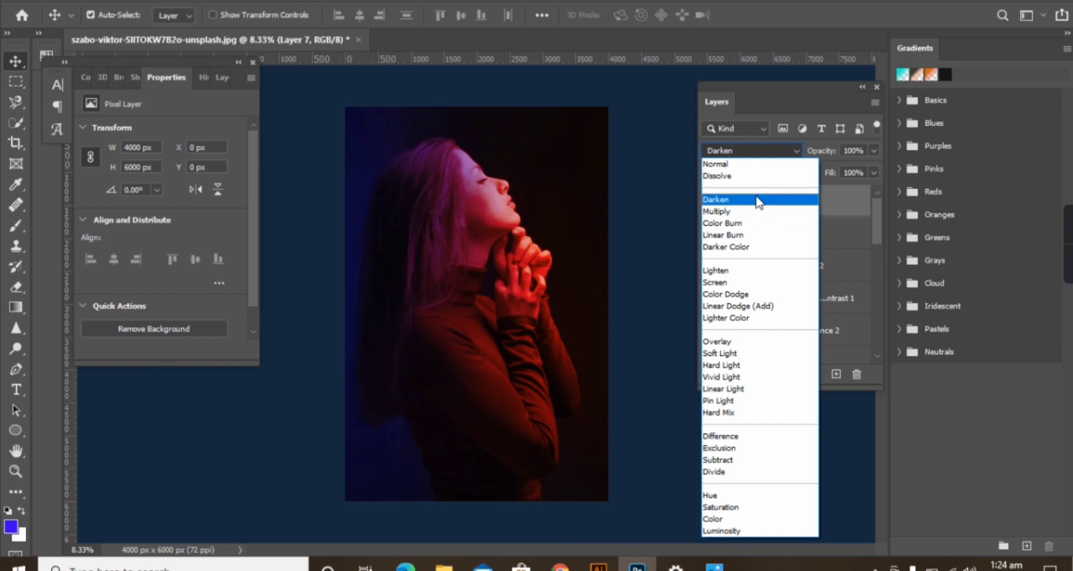
pyautogui.click(755, 212)
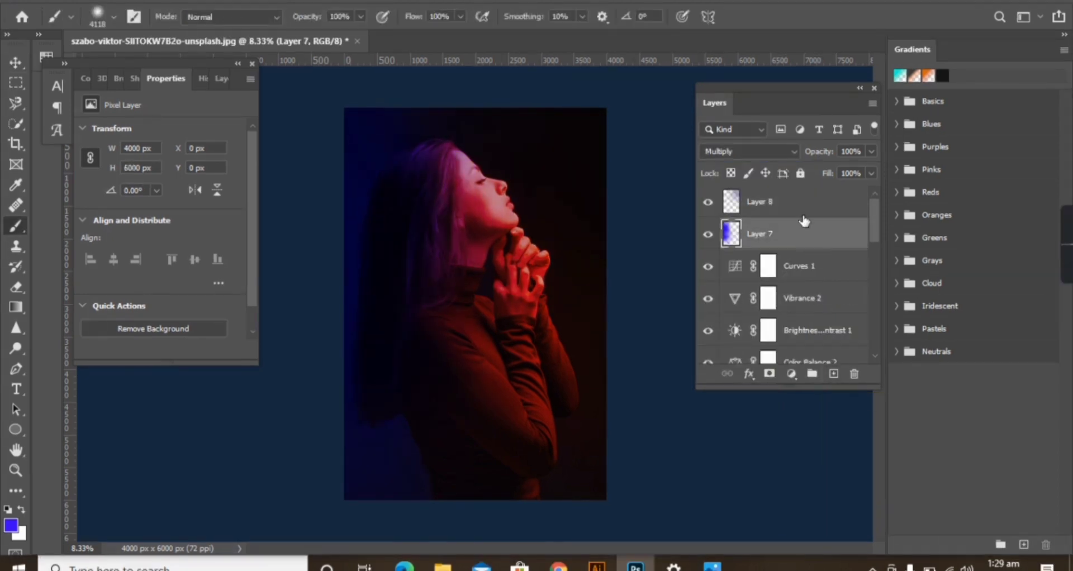
# Add Layer 8, discarding an extra layer, and paint a blue glow at the top right
pyautogui.click(799, 200)
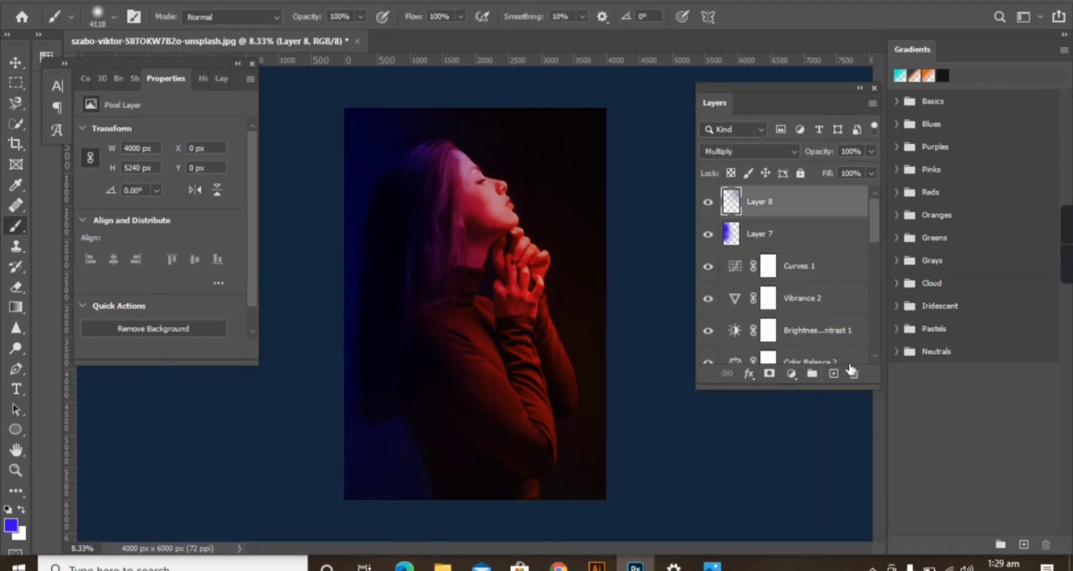
pyautogui.click(854, 373)
pyautogui.click(447, 209)
pyautogui.click(834, 374)
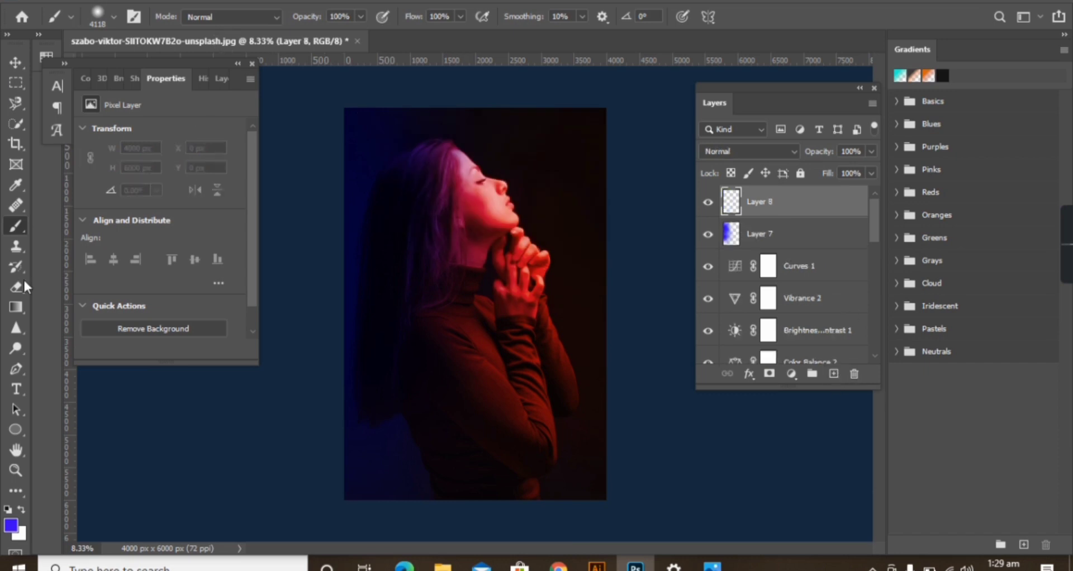
pyautogui.click(601, 126)
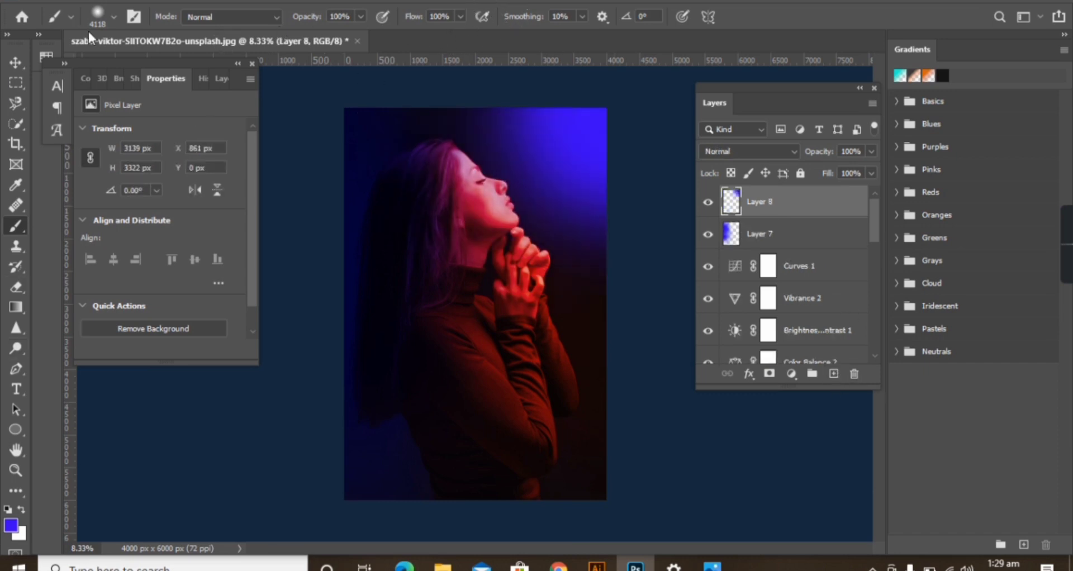
# Blur the glow with a 1000-pixel Gaussian Blur and blend it in Multiply
pyautogui.click(221, 2)
pyautogui.click(442, 230)
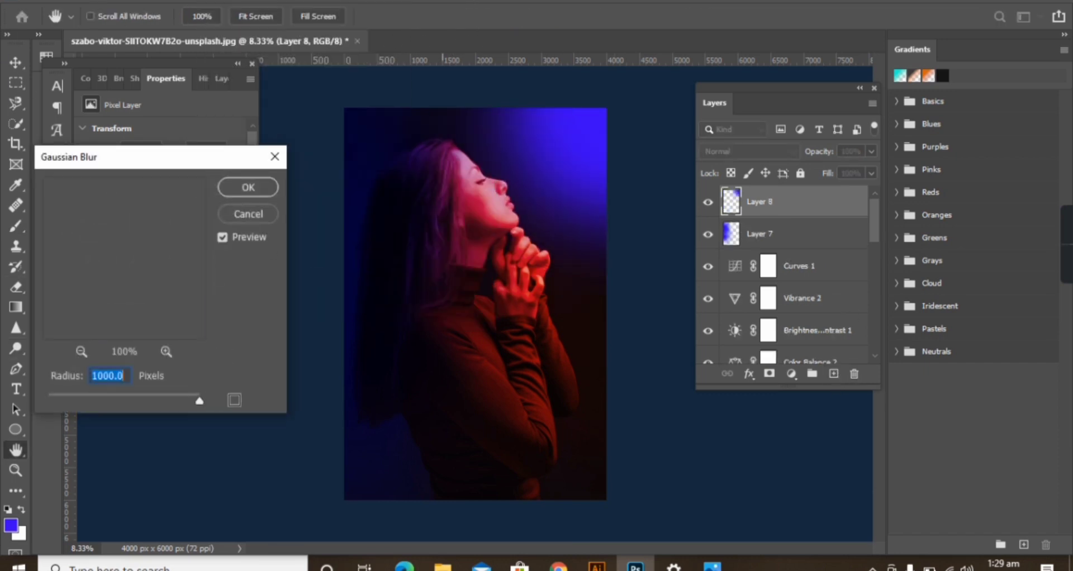
pyautogui.click(249, 188)
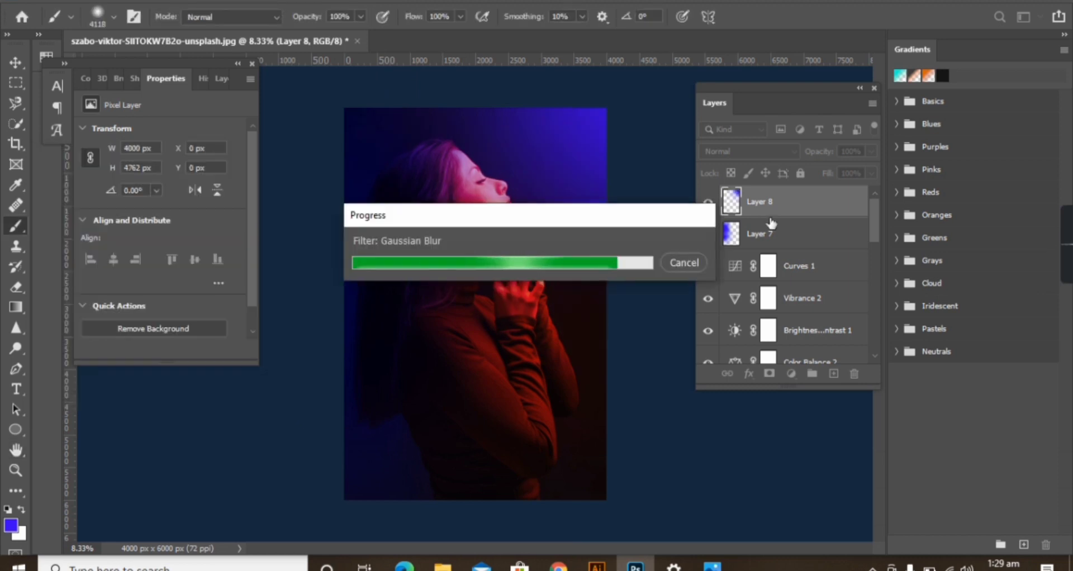
pyautogui.click(795, 150)
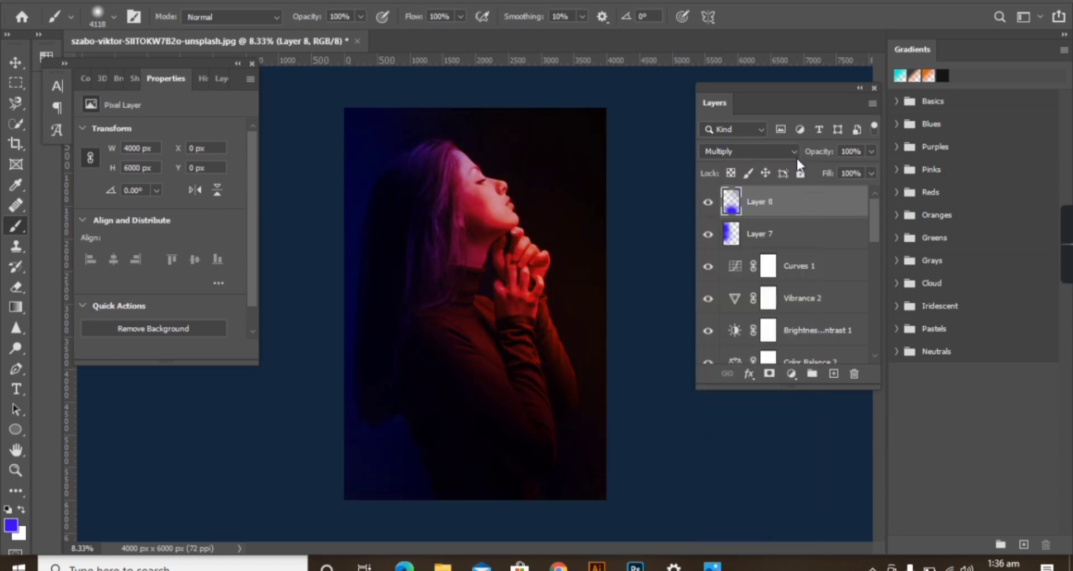
# Paint blue over the lower portrait on new Layer 9, set it to Hue, and add Brightness/Contrast
pyautogui.click(831, 374)
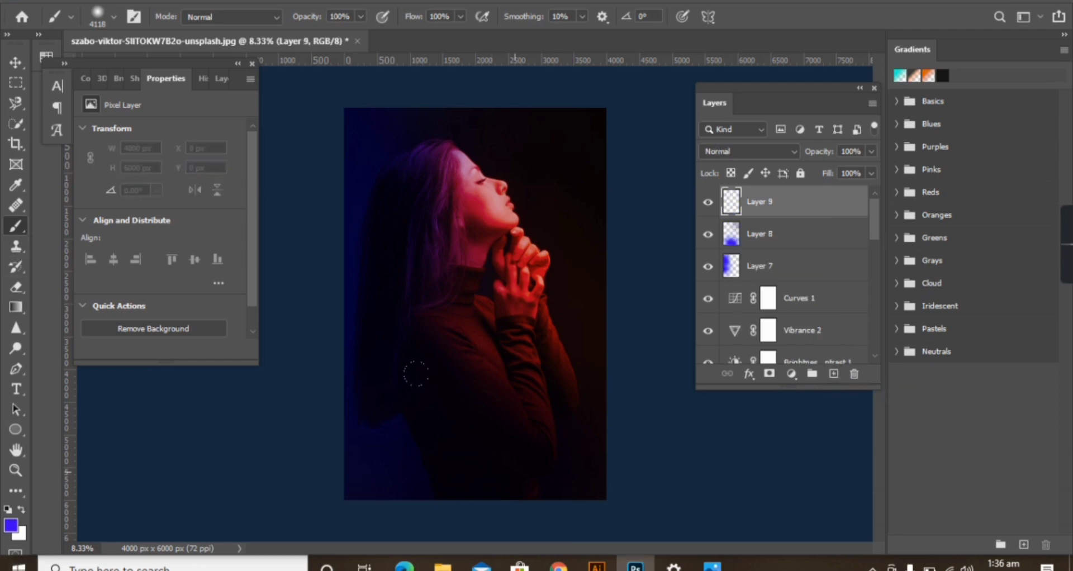
pyautogui.moveTo(446, 346)
pyautogui.mouseDown()
pyautogui.moveTo(491, 447)
pyautogui.moveTo(533, 296)
pyautogui.mouseUp()
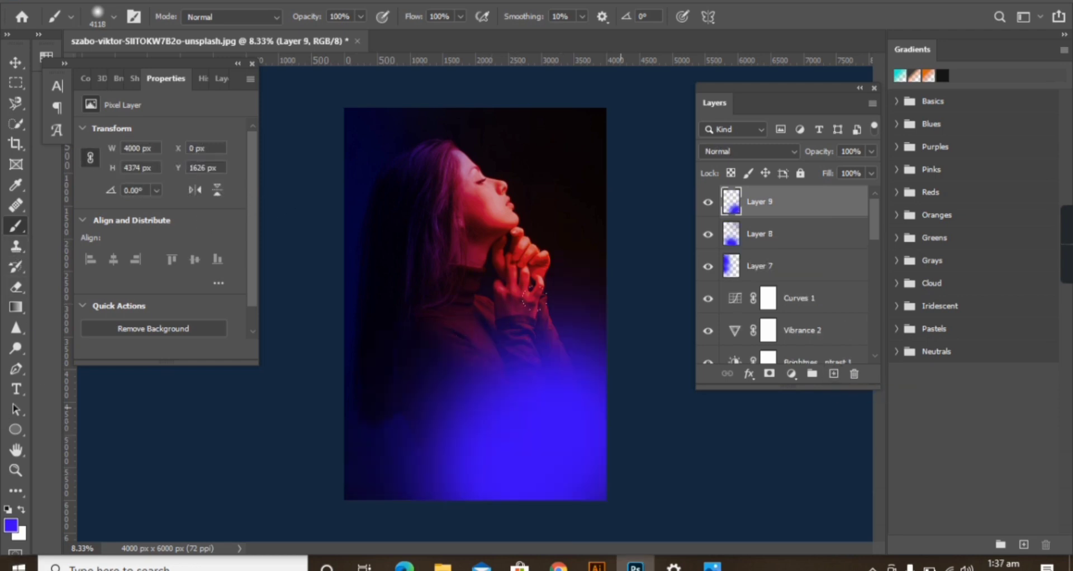
pyautogui.click(793, 150)
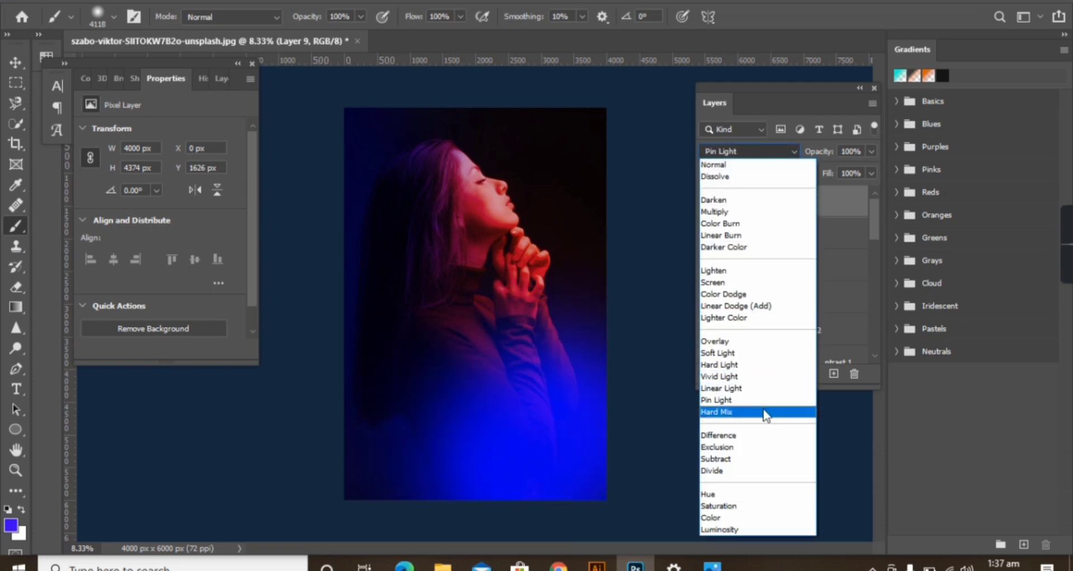
pyautogui.click(759, 497)
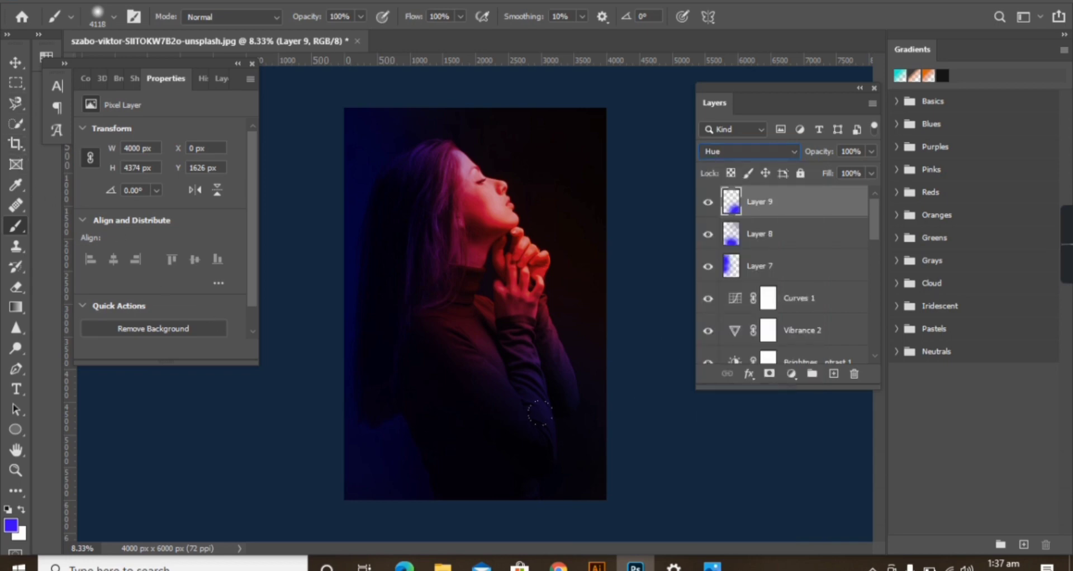
pyautogui.click(791, 374)
# Set Brightness/Contrast 2 to brightness -15 and contrast 4
pyautogui.click(835, 155)
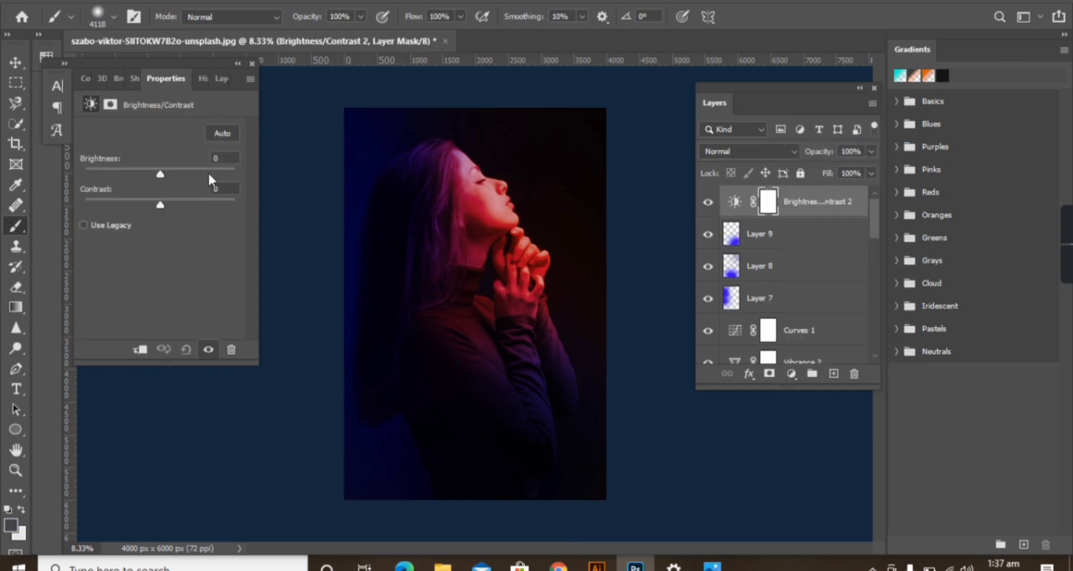
pyautogui.moveTo(158, 204)
pyautogui.mouseDown()
pyautogui.moveTo(166, 174)
pyautogui.moveTo(152, 173)
pyautogui.mouseUp()
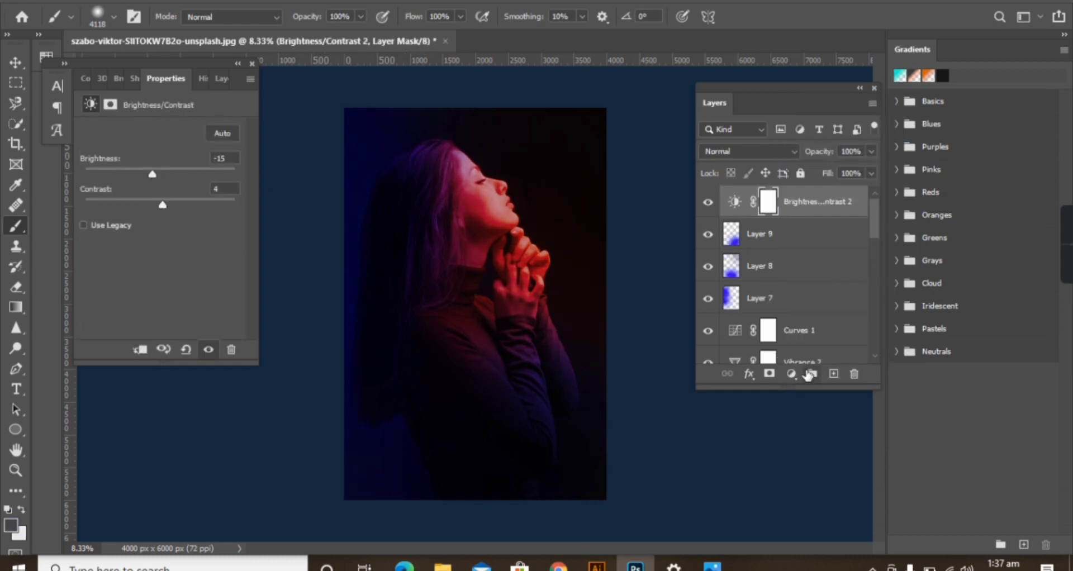
pyautogui.click(792, 374)
# Add a Color Lookup layer with 3Strip.look after comparing it with 2Strip.look
pyautogui.click(829, 290)
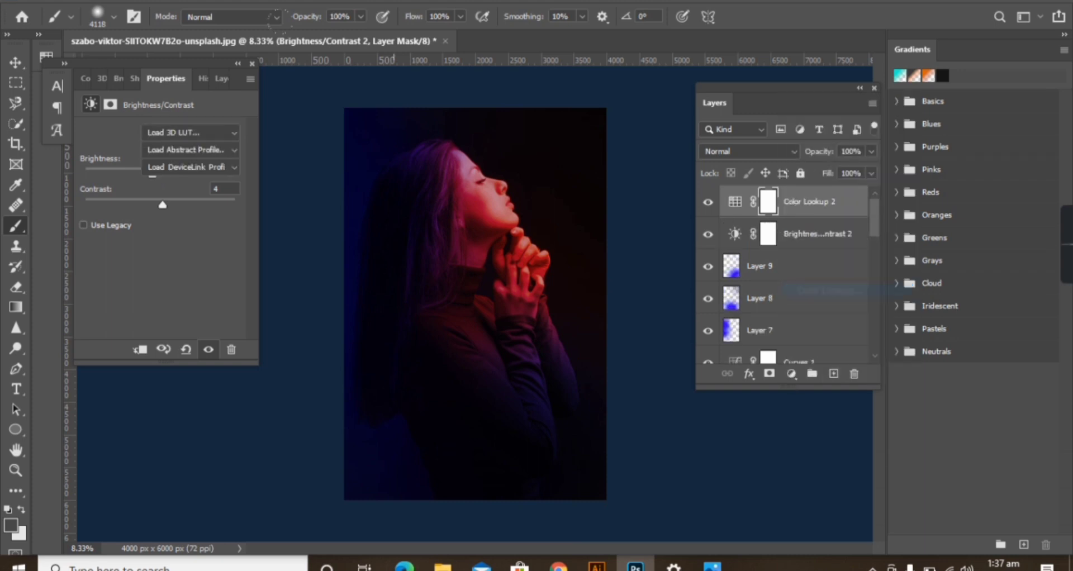
pyautogui.click(227, 129)
pyautogui.click(223, 50)
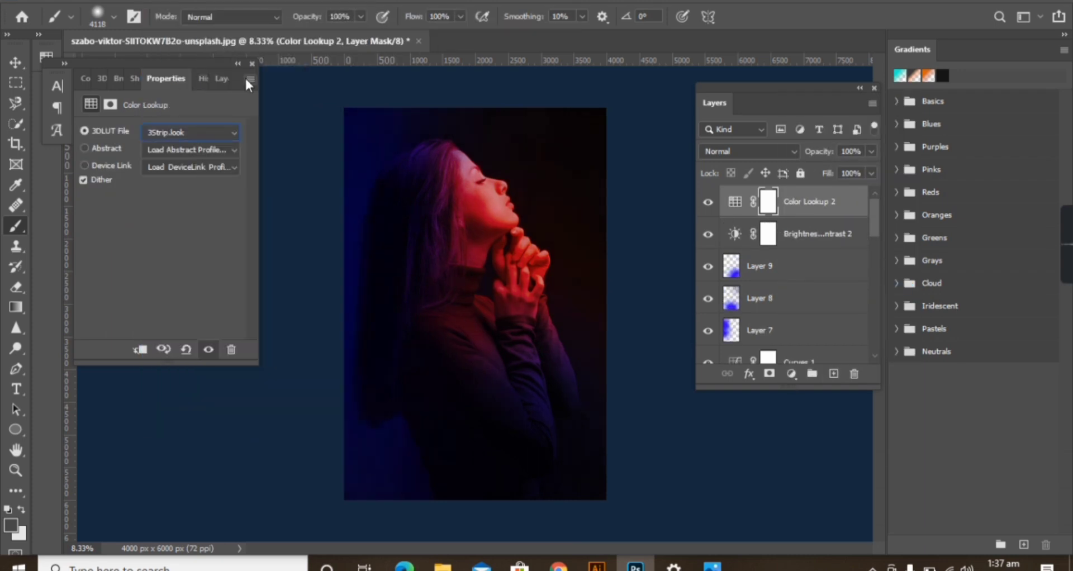
pyautogui.click(234, 133)
pyautogui.click(208, 37)
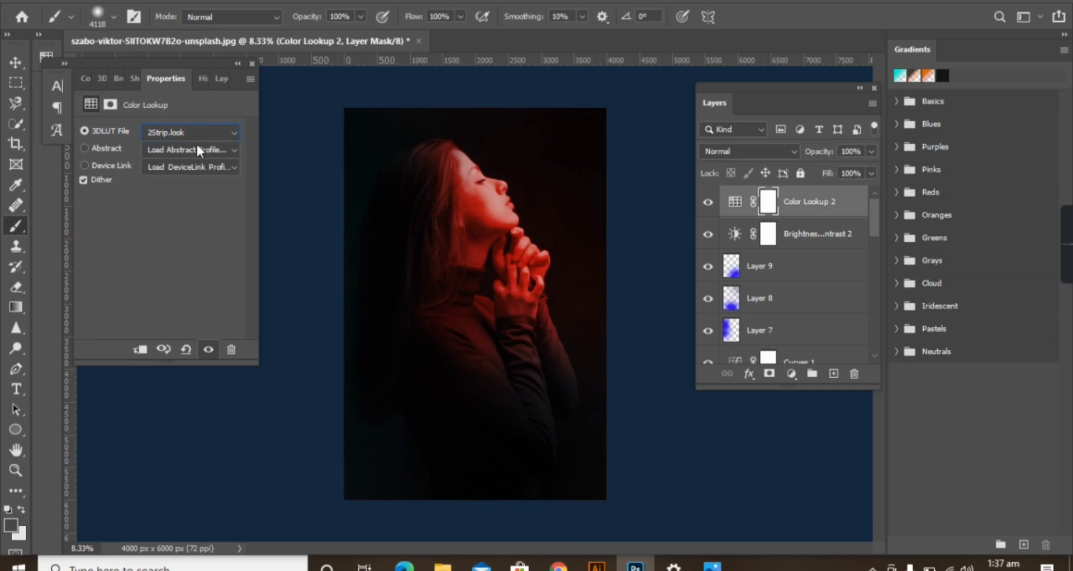
pyautogui.click(235, 135)
pyautogui.click(214, 50)
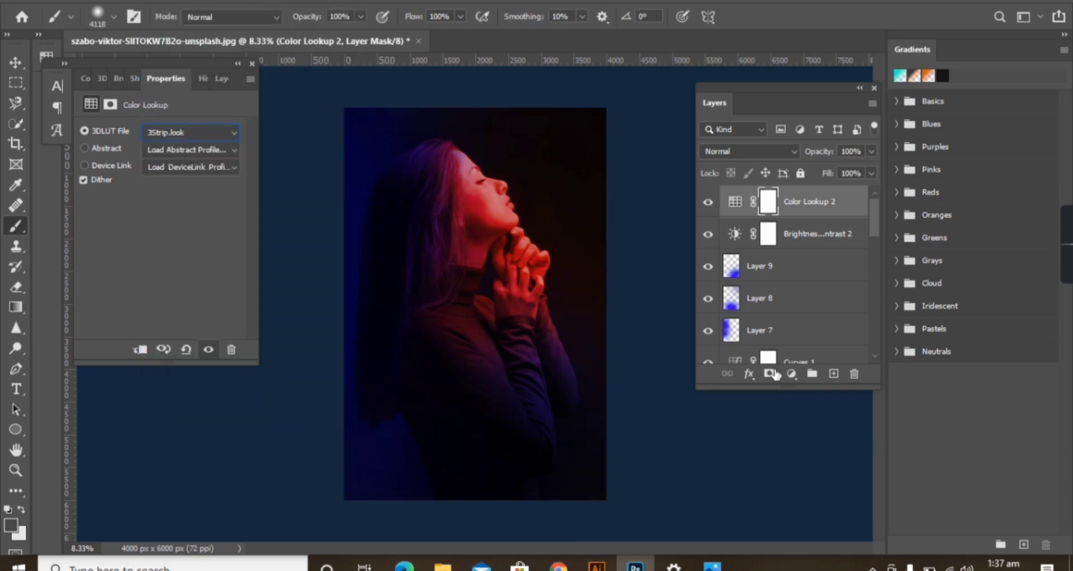
pyautogui.click(708, 202)
pyautogui.click(708, 203)
pyautogui.click(708, 202)
pyautogui.click(708, 202)
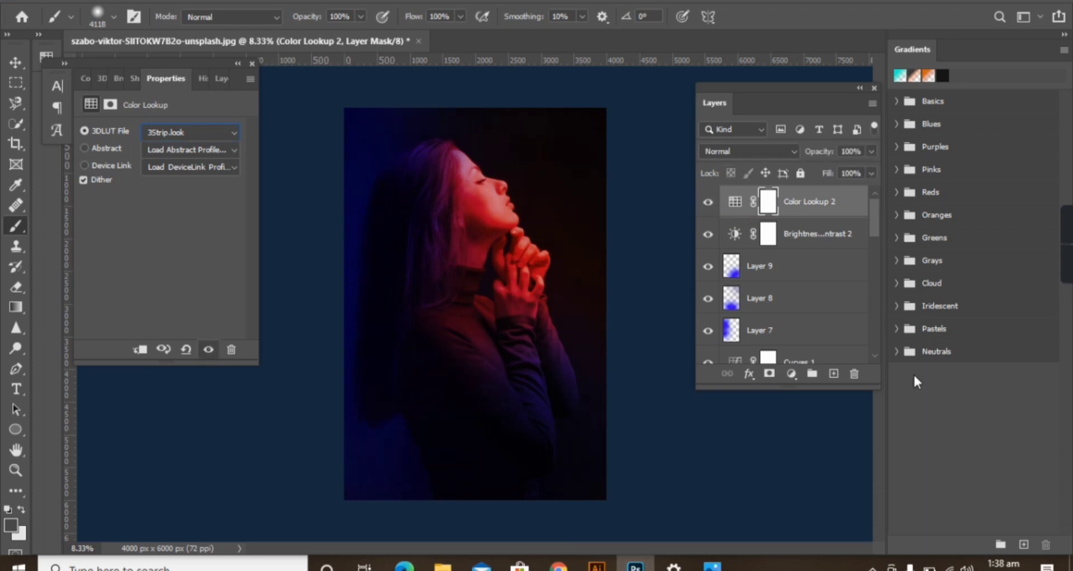